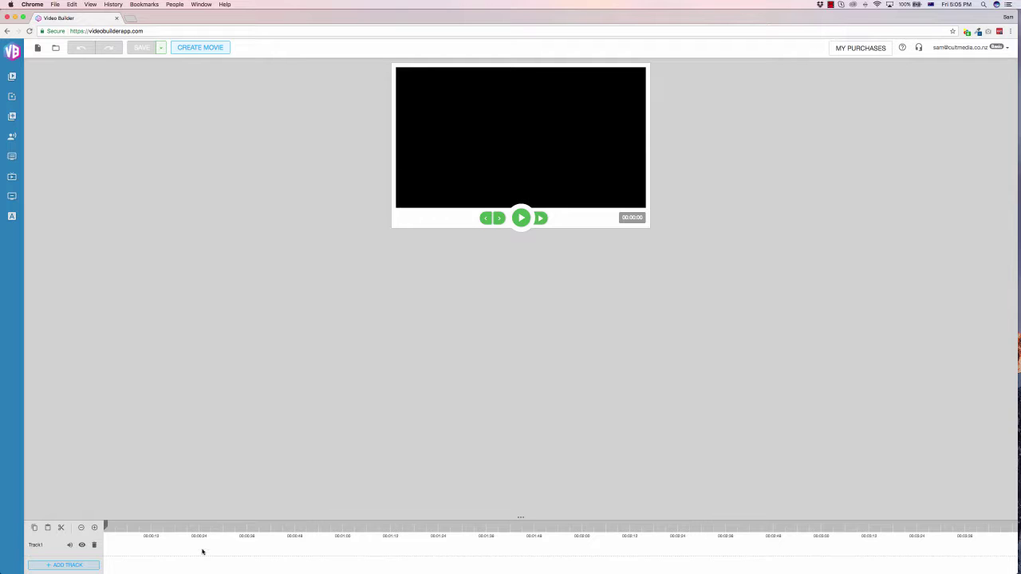
- Add three more tracks to the timeline
left_click(62, 565)
left_click(62, 565)
left_click(62, 565)
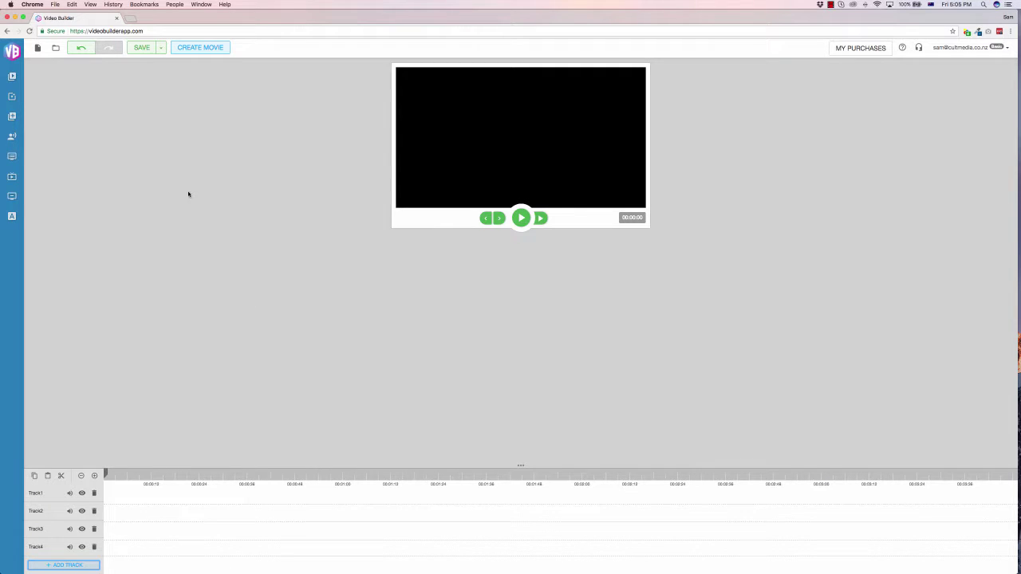
- Place the "fall forest" clip from the stock videos' Nature folder at the start of Track4
left_click(11, 76)
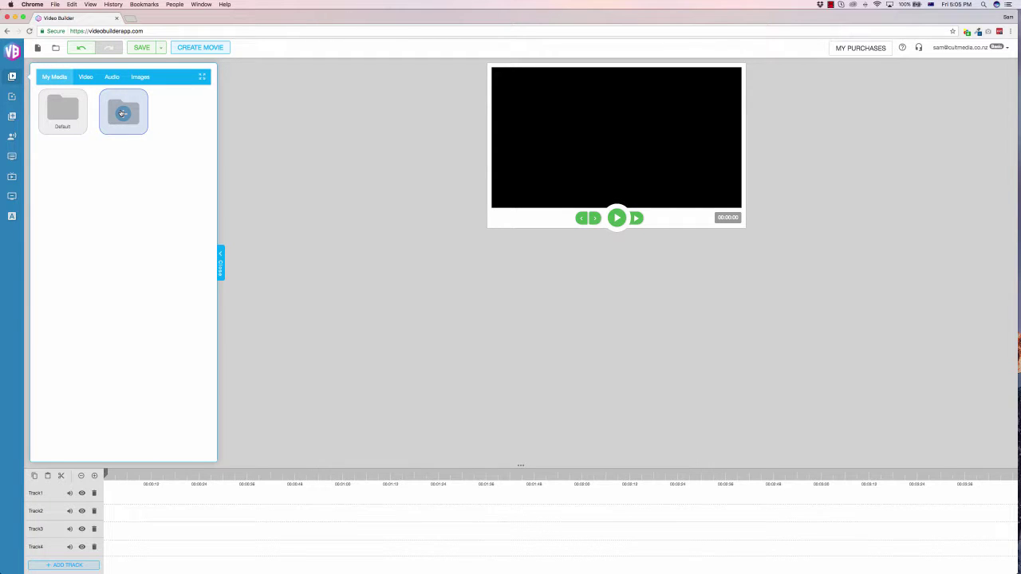
left_click(83, 76)
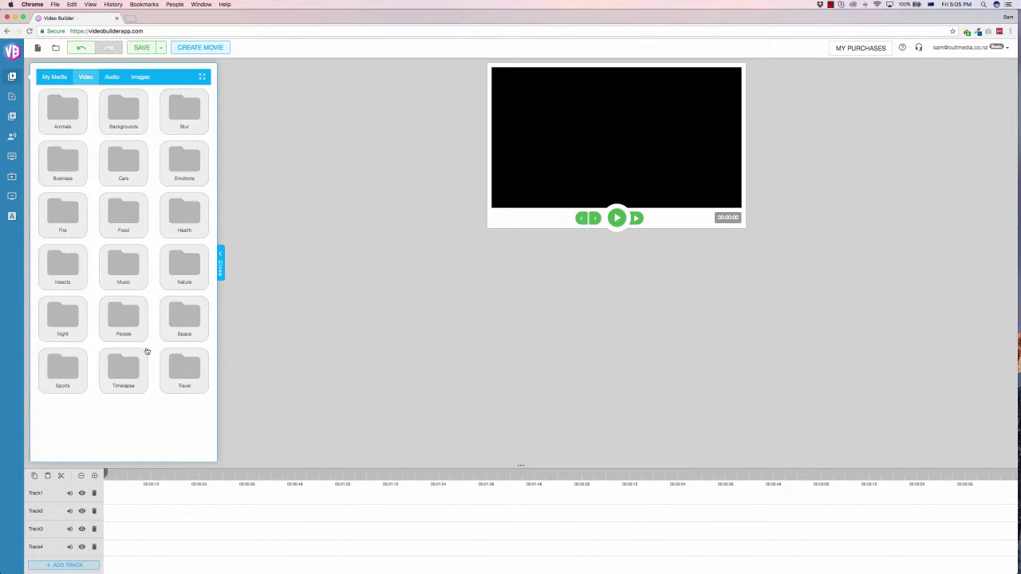
left_click(116, 112)
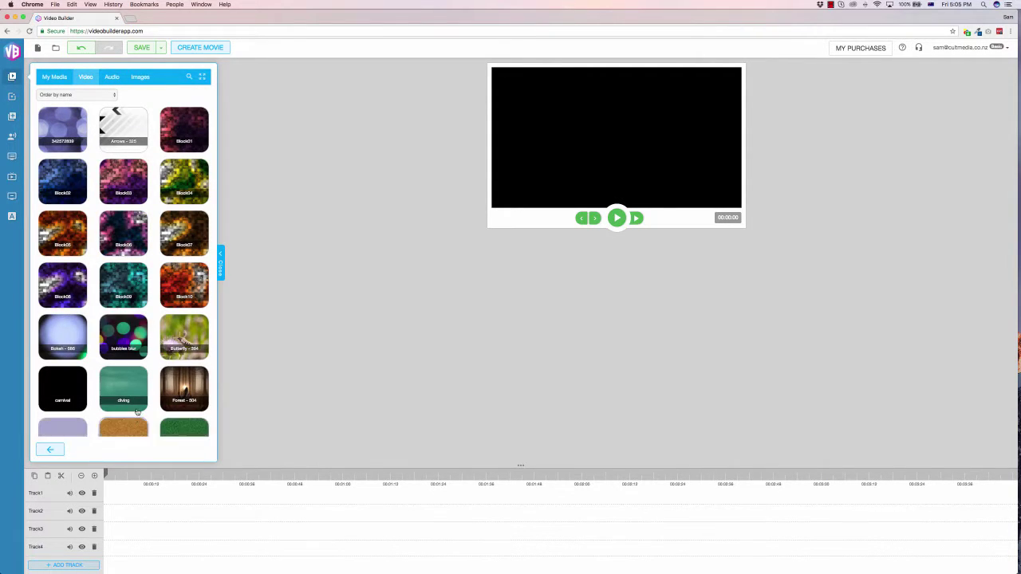
scroll(85, 209, "down", 6)
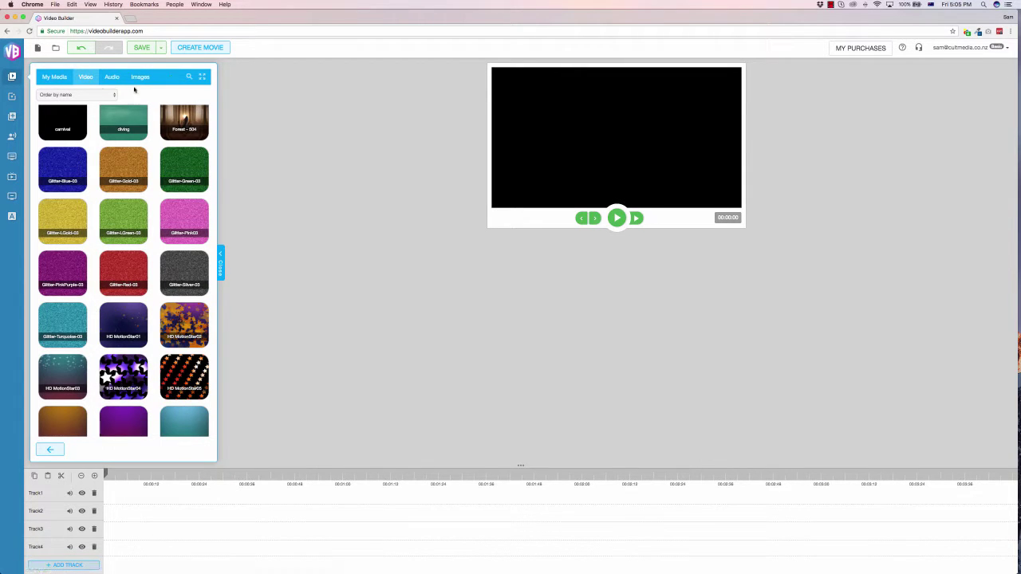
left_click(90, 79)
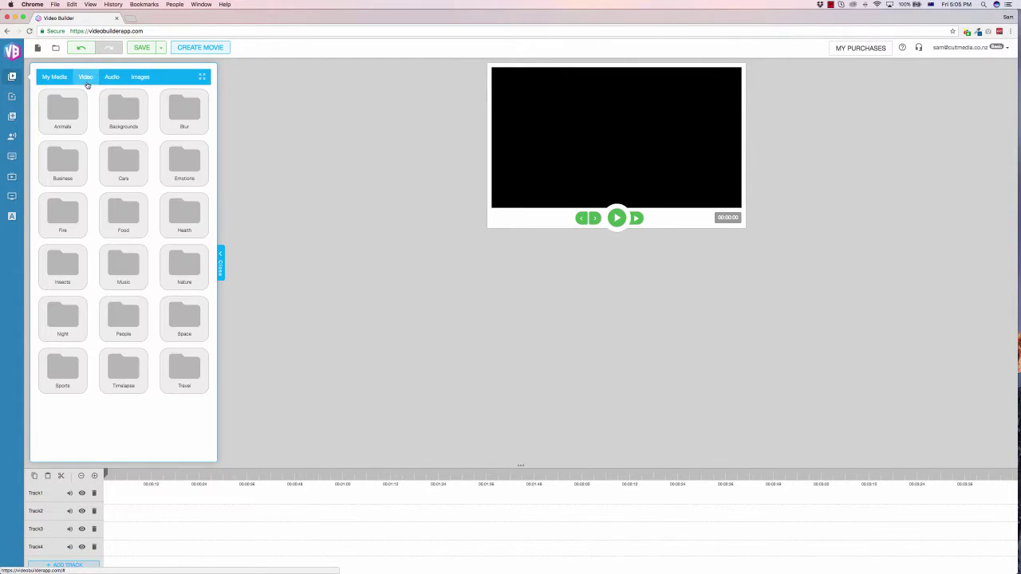
left_click(184, 272)
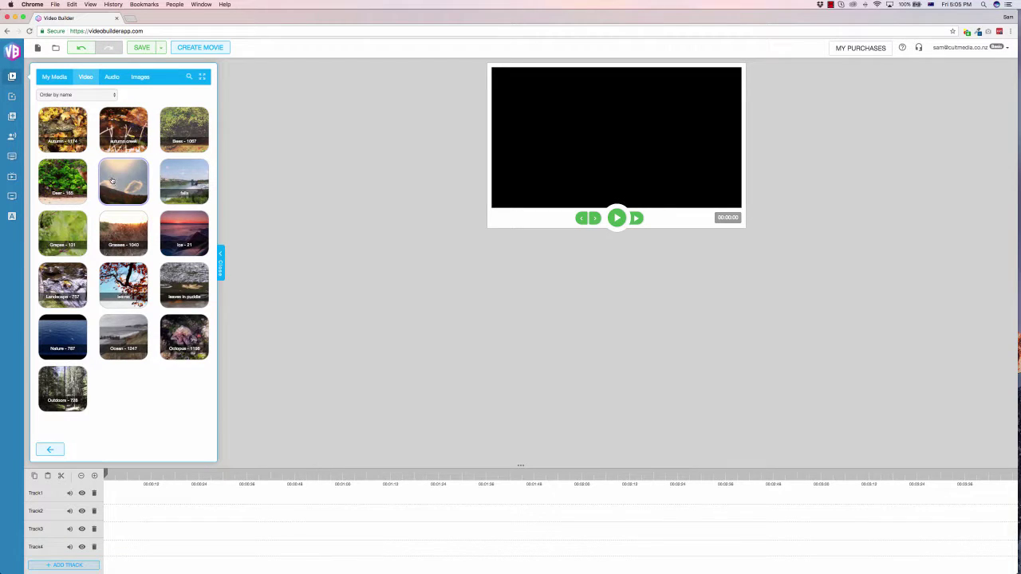
left_click_drag(134, 194, 112, 547)
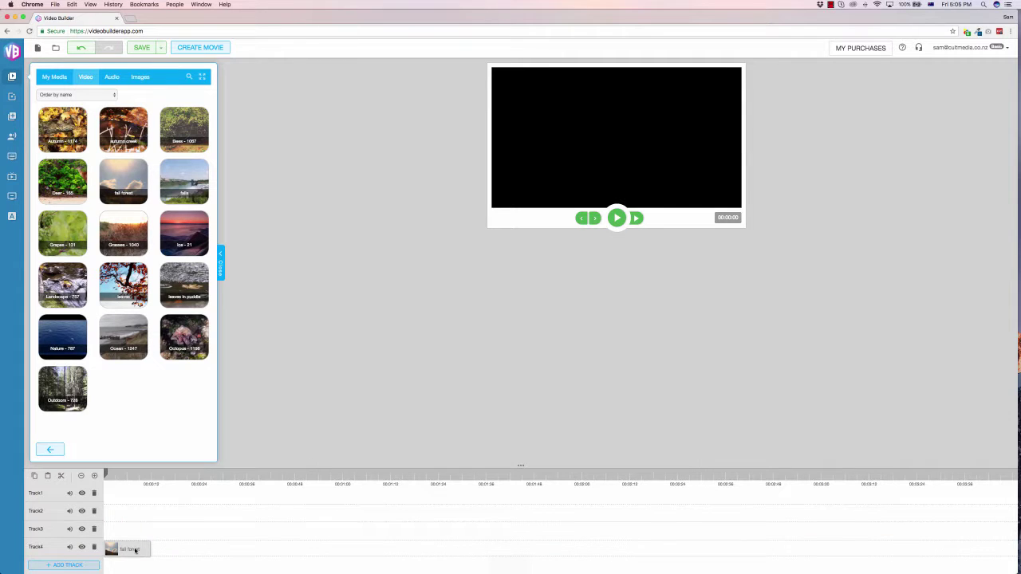
left_click(146, 549)
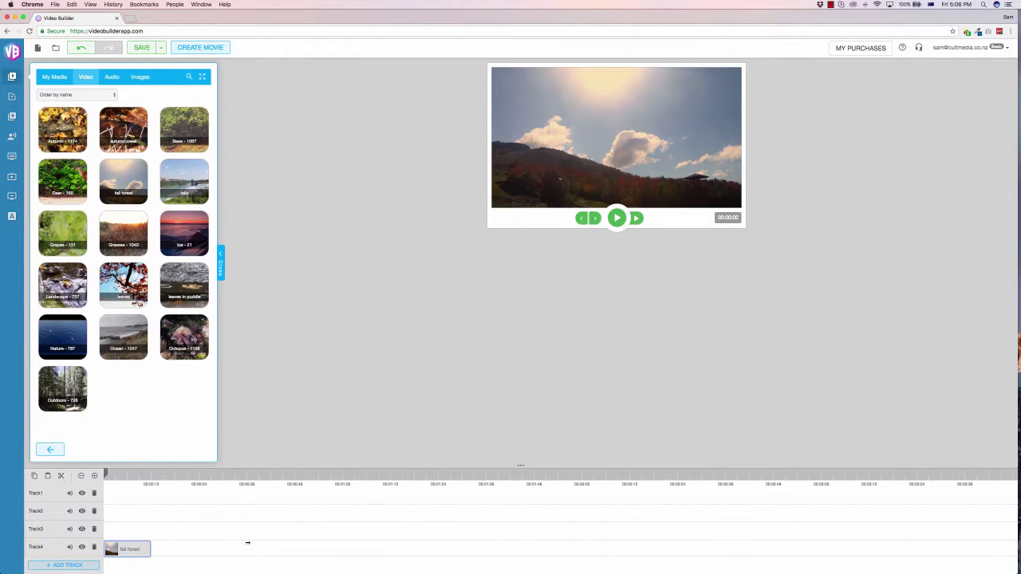
mouse_move(133, 549)
left_mouse_down()
mouse_move(155, 548)
mouse_move(134, 549)
left_mouse_up()
- Preview the fall forest clip from the start, pausing and resuming the playback
left_click(618, 218)
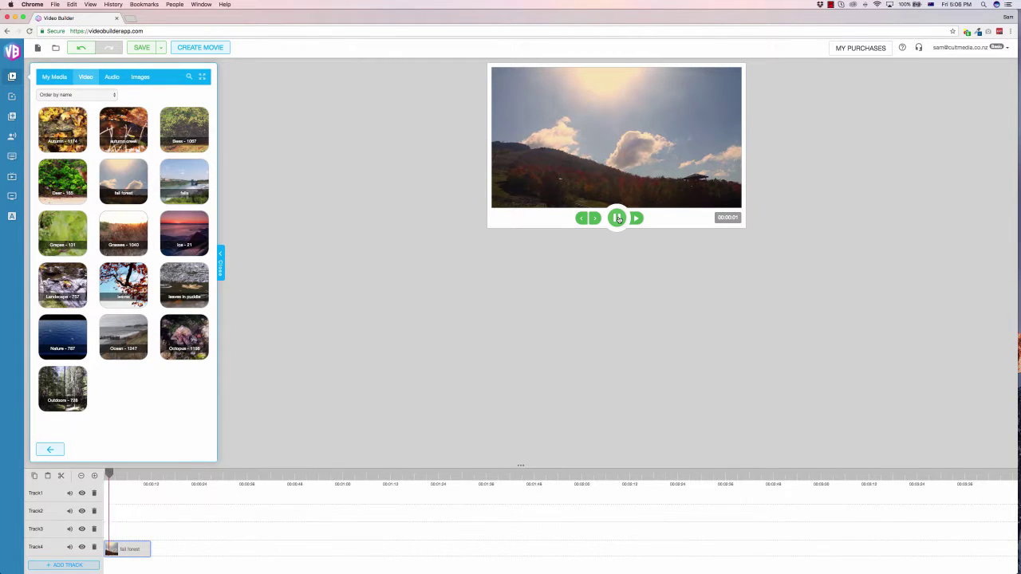
left_click_drag(150, 549, 150, 549)
left_click(618, 218)
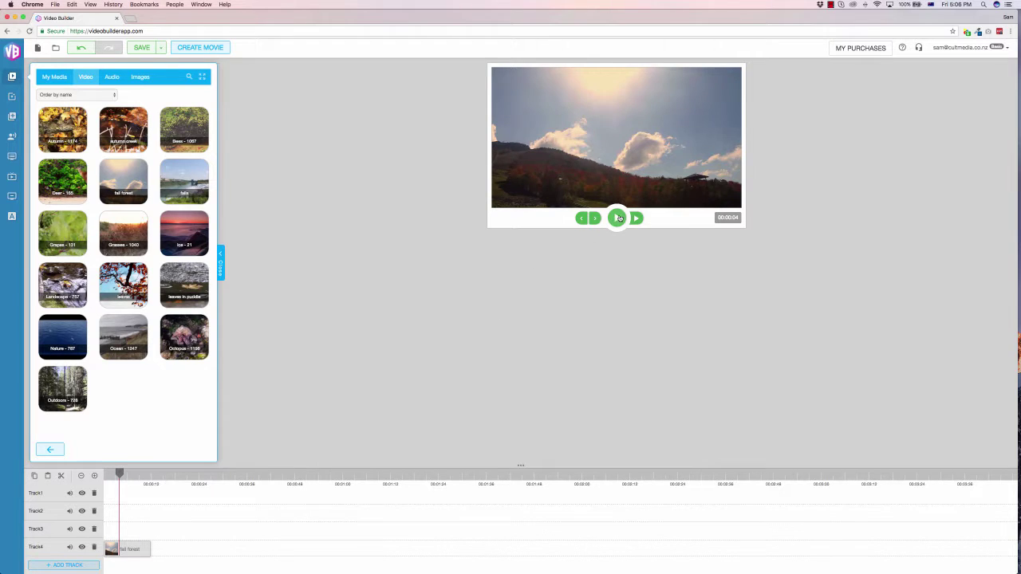
left_click(618, 218)
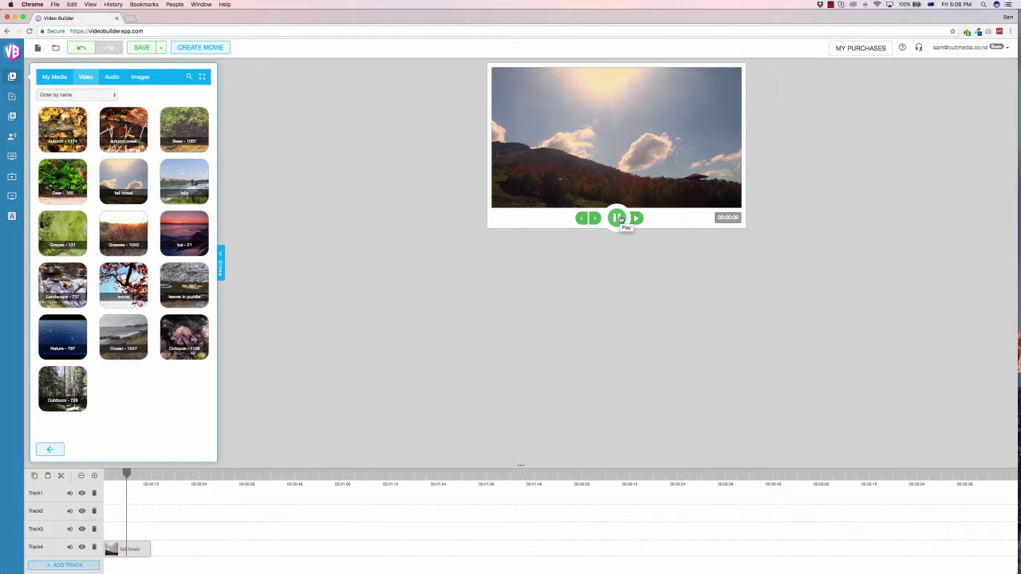
left_click(620, 219)
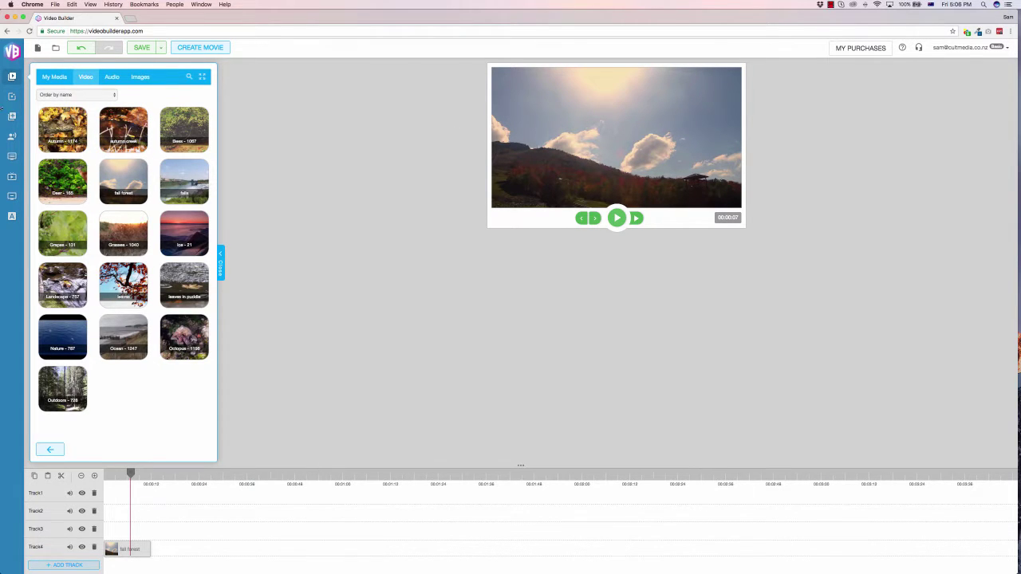
- Try to apply the Fade out audio and Fade in audio filters to the timeline
left_click(12, 96)
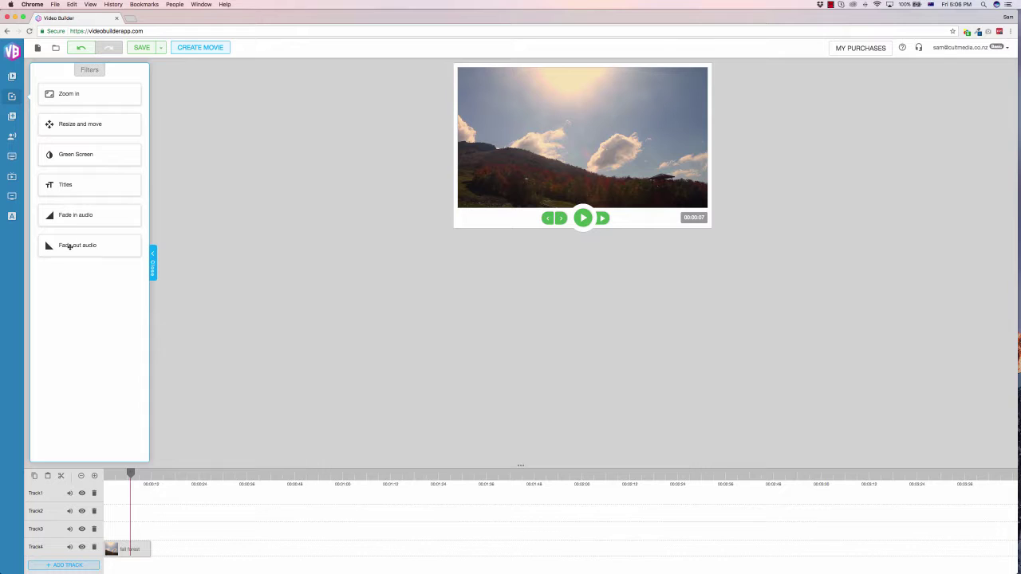
left_click_drag(68, 246, 127, 511)
left_click_drag(63, 214, 131, 528)
- Choose the closer view of the Hiro avatar in the grey striped sweater from the Standard avatars and continue
left_click(12, 116)
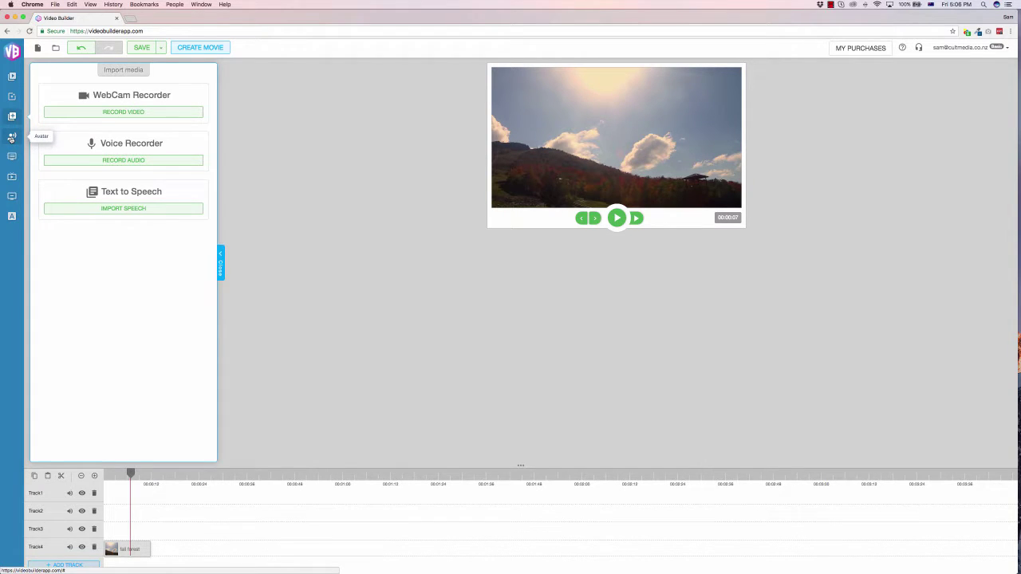
left_click(13, 137)
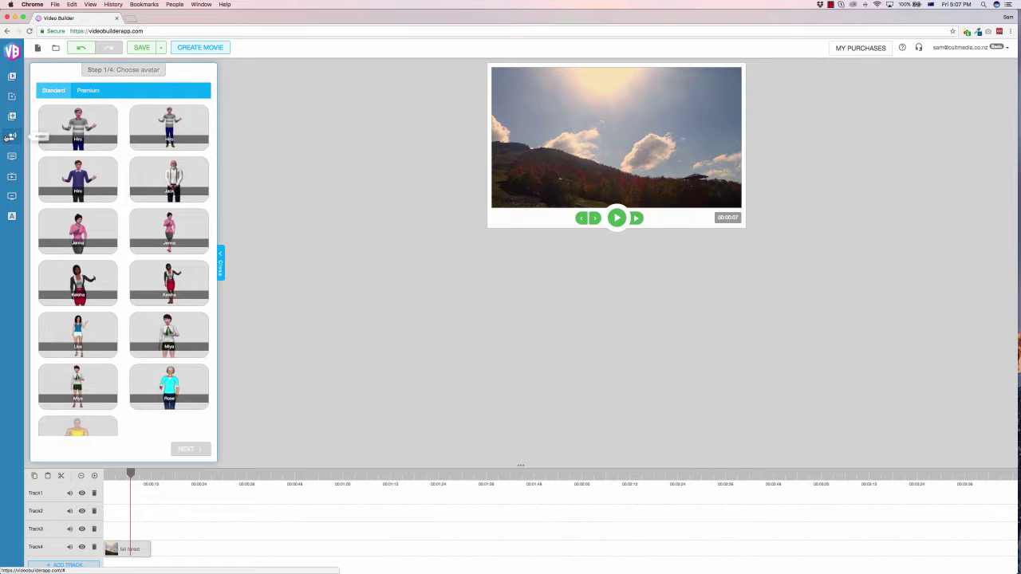
scroll(176, 194, "down", 2)
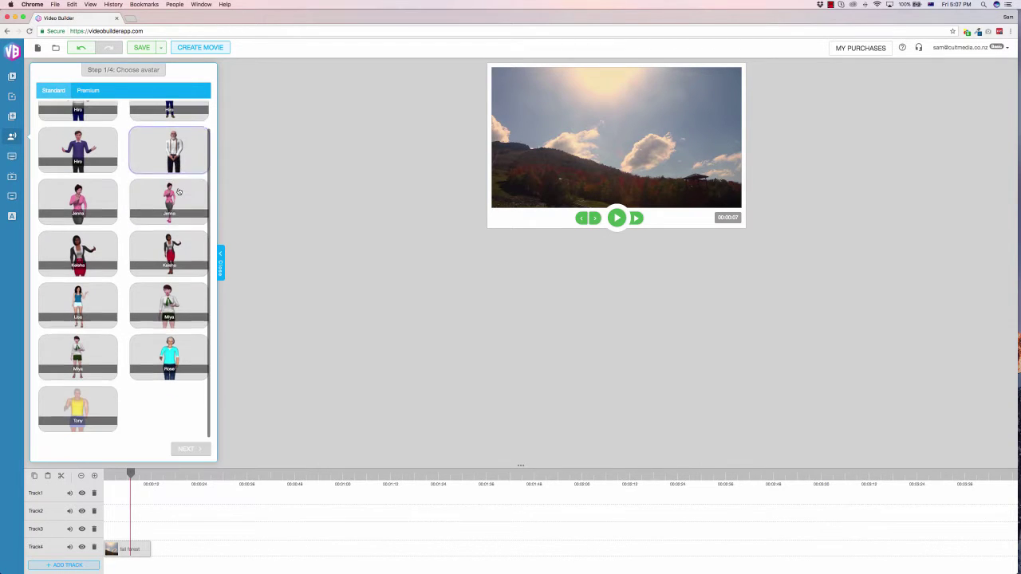
scroll(171, 194, "up", 2)
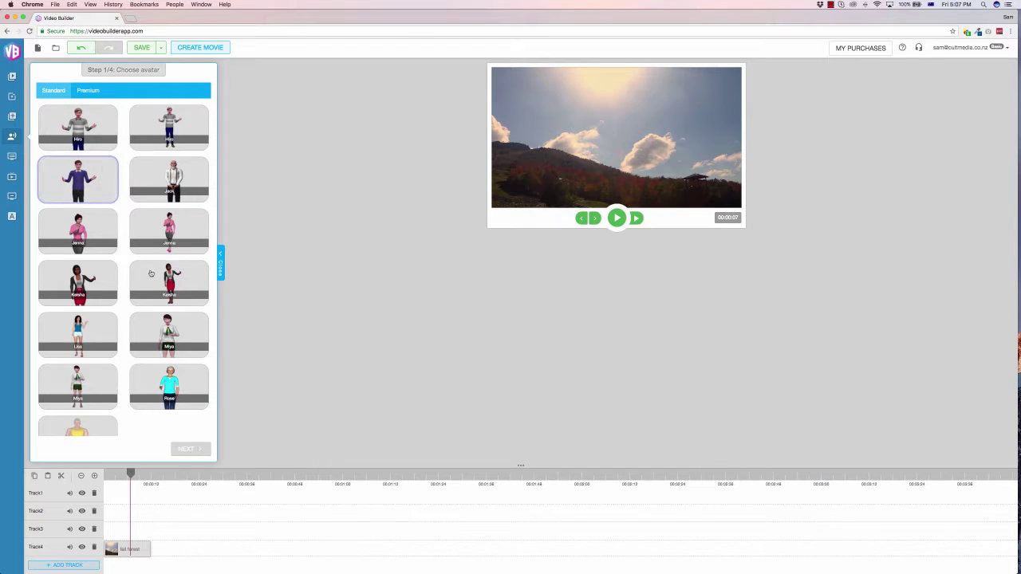
scroll(140, 391, "down", 1)
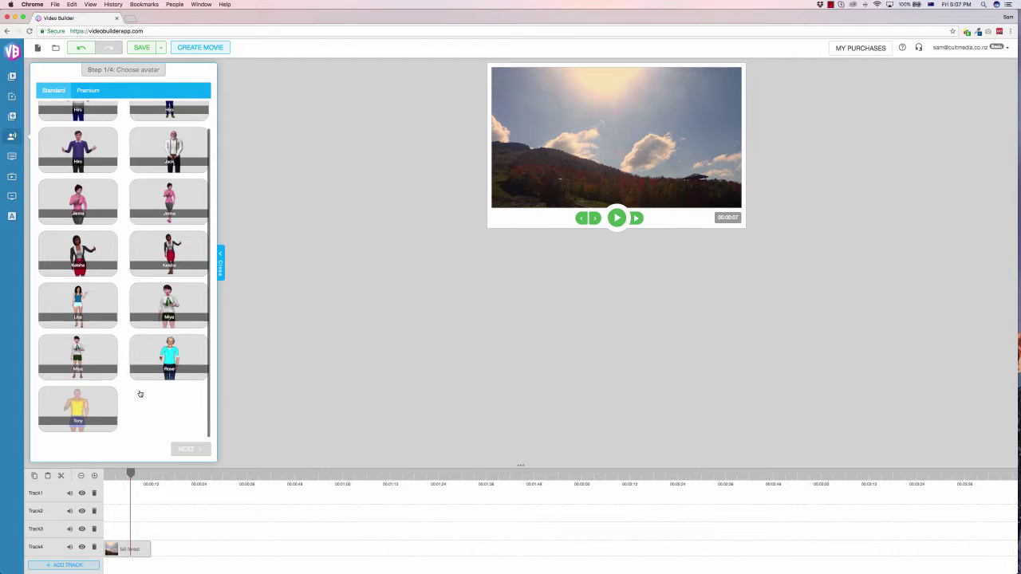
scroll(109, 335, "up", 1)
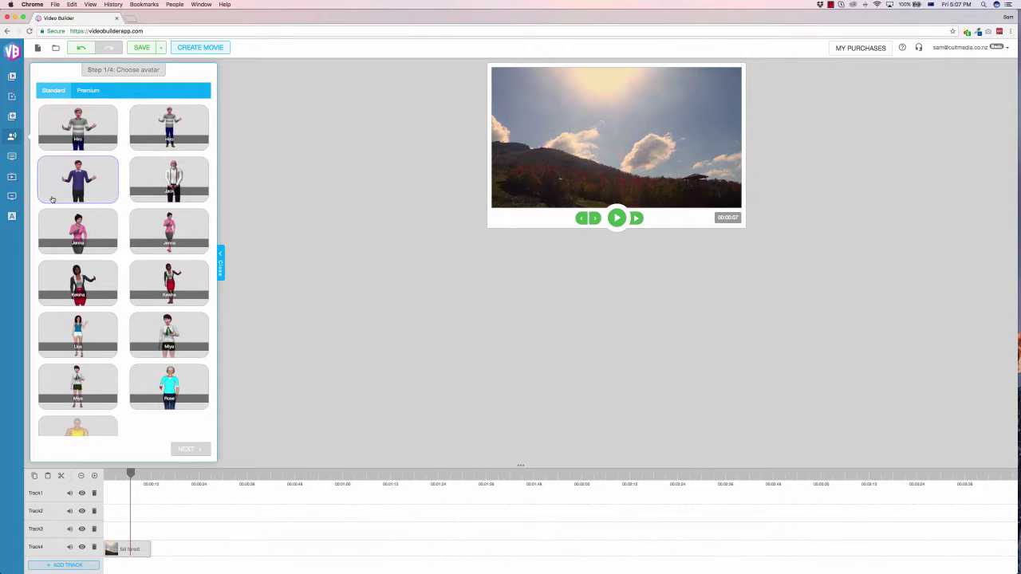
left_click(149, 121)
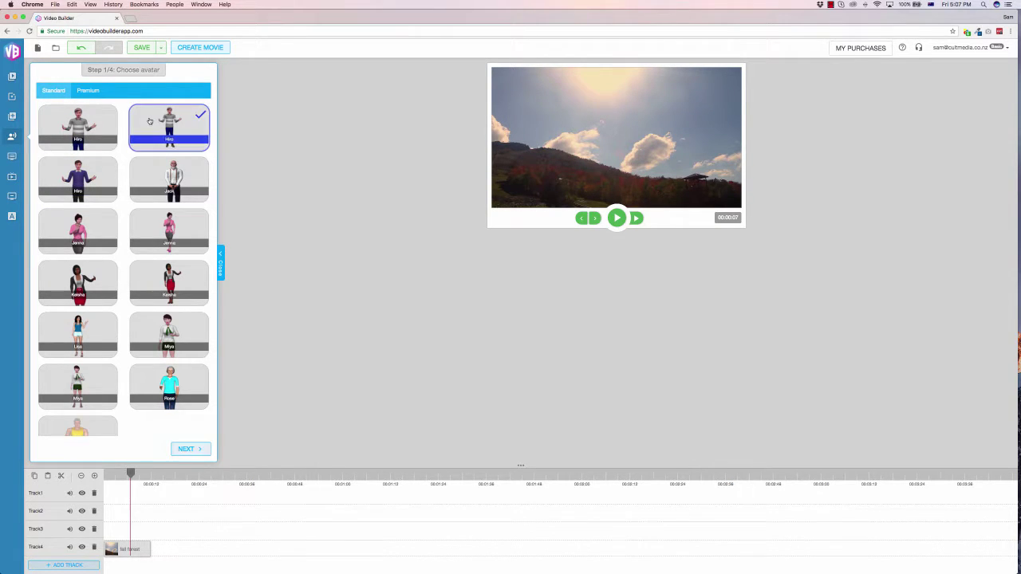
left_click(94, 133)
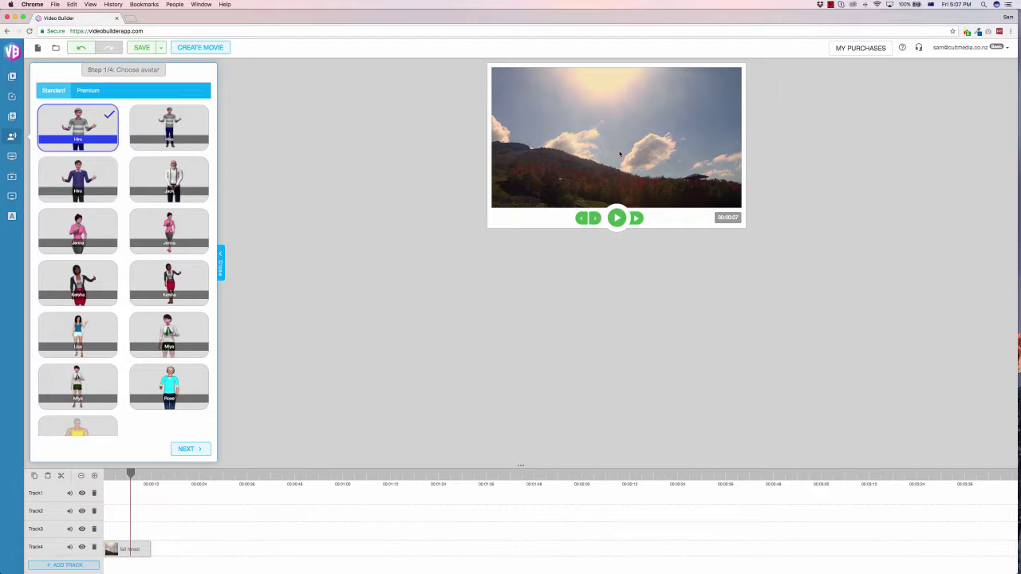
left_click(190, 449)
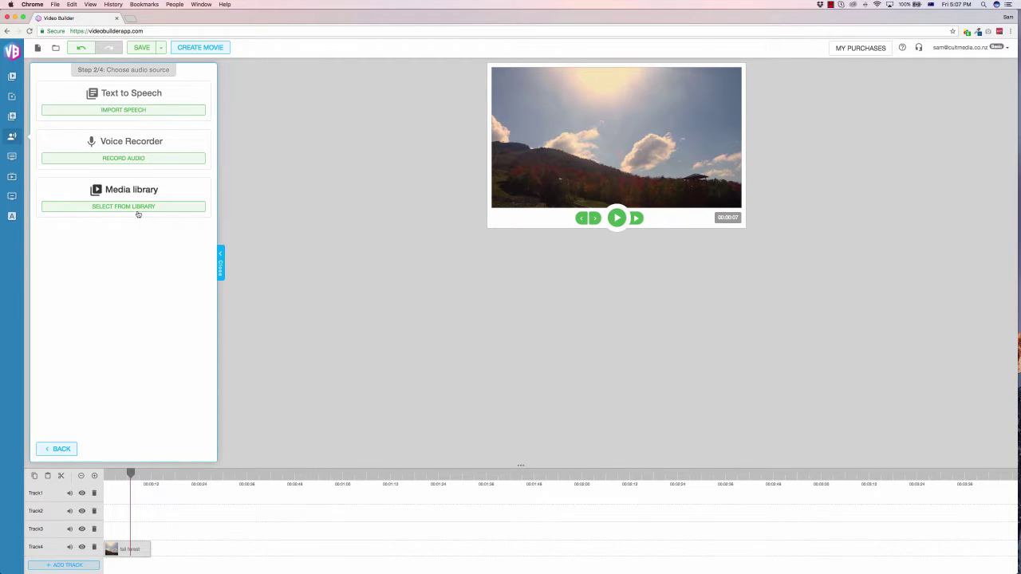
- Use Text to Speech as the avatar's audio source, with US English as the language and Joey as the voice
left_click(122, 111)
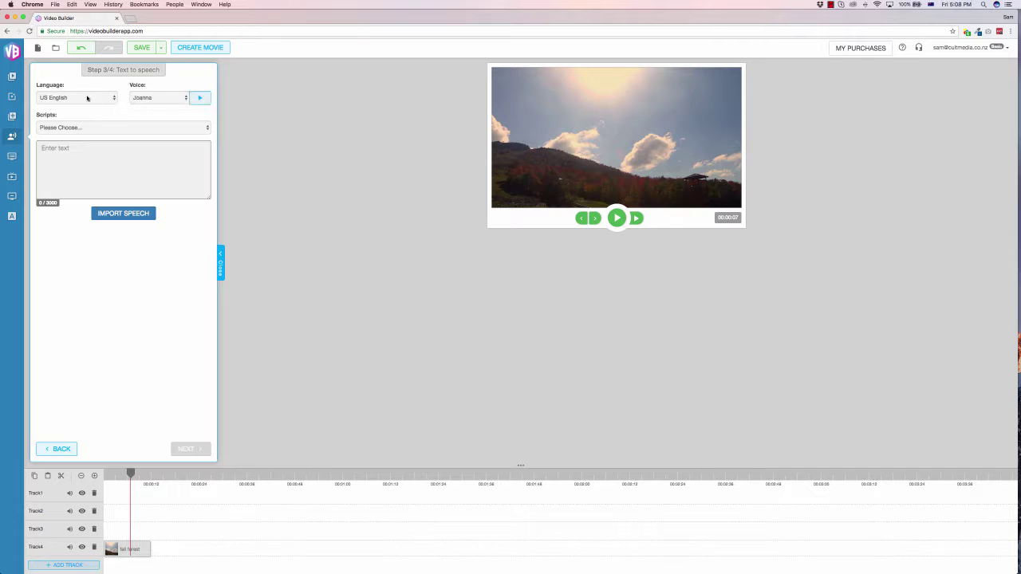
left_click(75, 100)
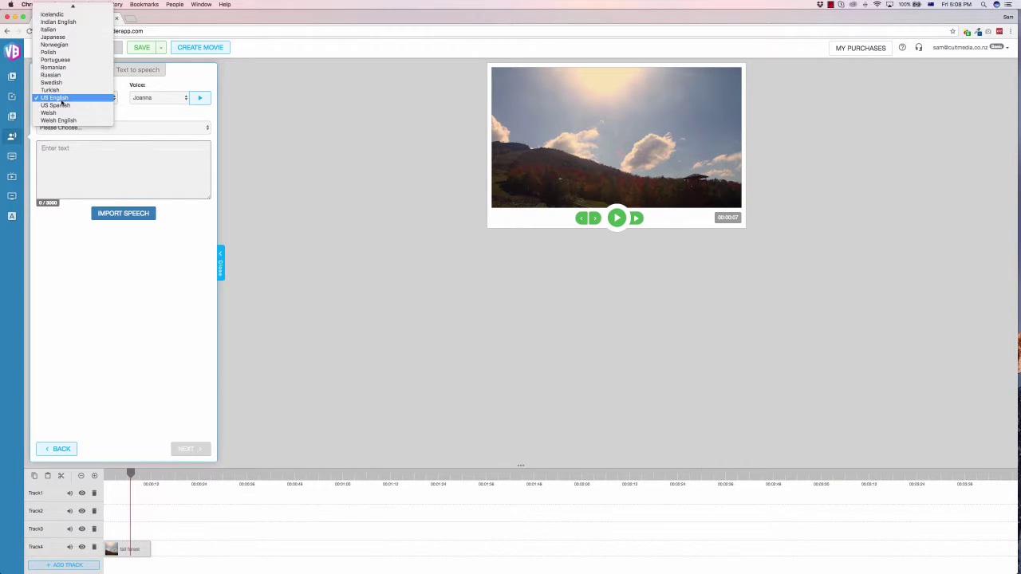
left_click(106, 99)
left_click(160, 97)
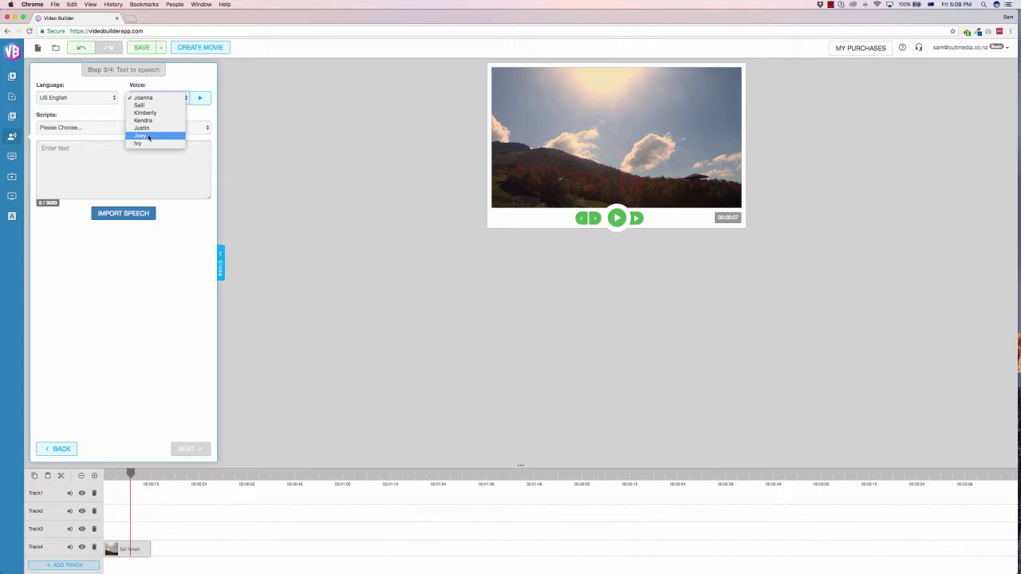
left_click(140, 136)
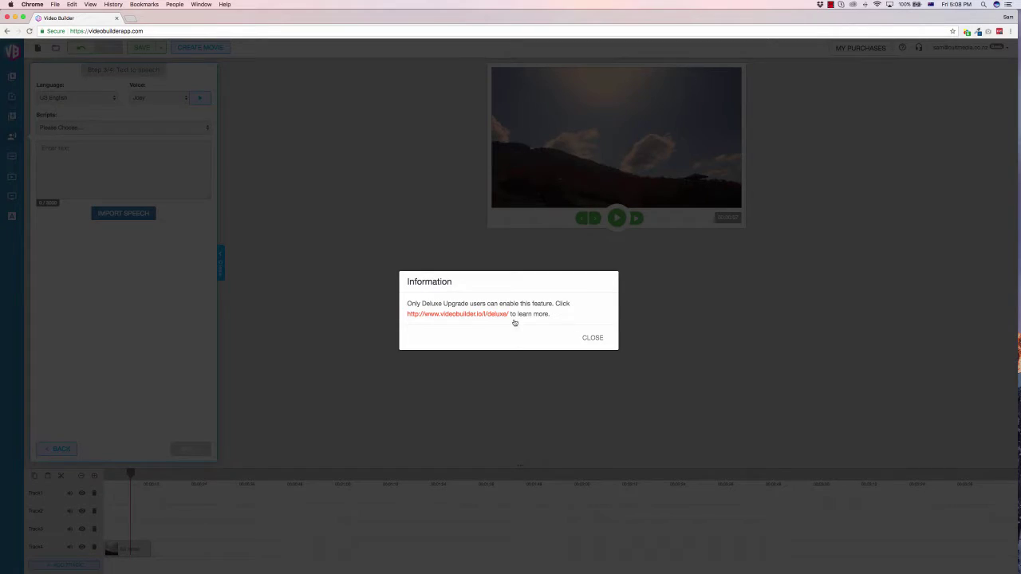
left_click(592, 338)
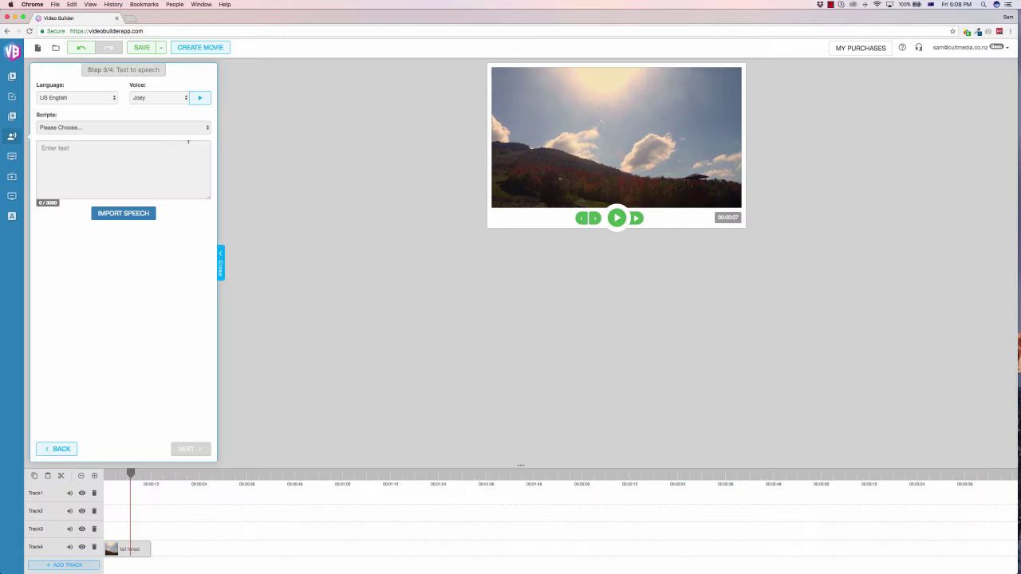
- Import speech for the script "For the purposes of this demo we will just use this text here." and listen to it
left_click(104, 149)
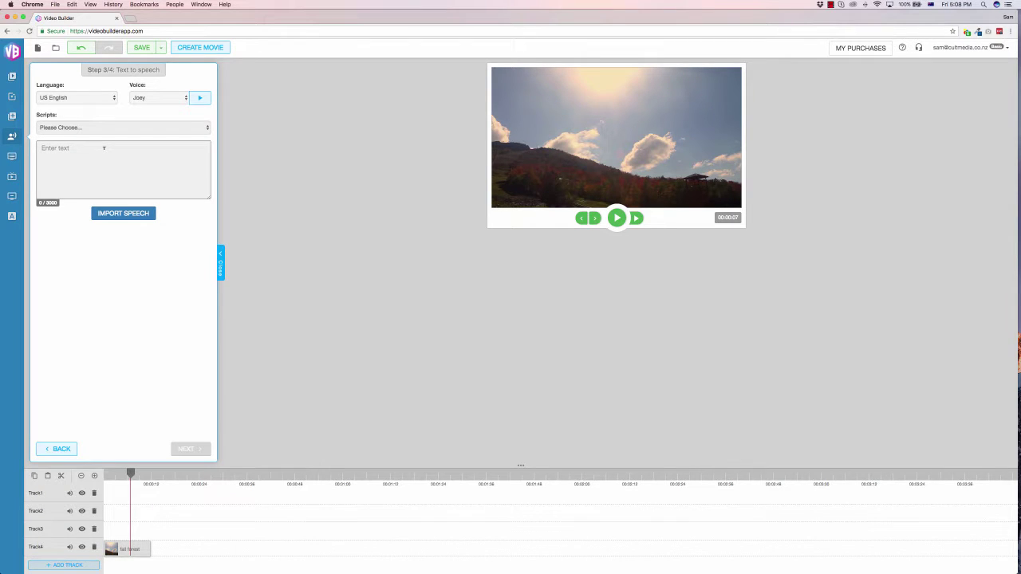
type("For the purposes of this demo we will just use this tex")
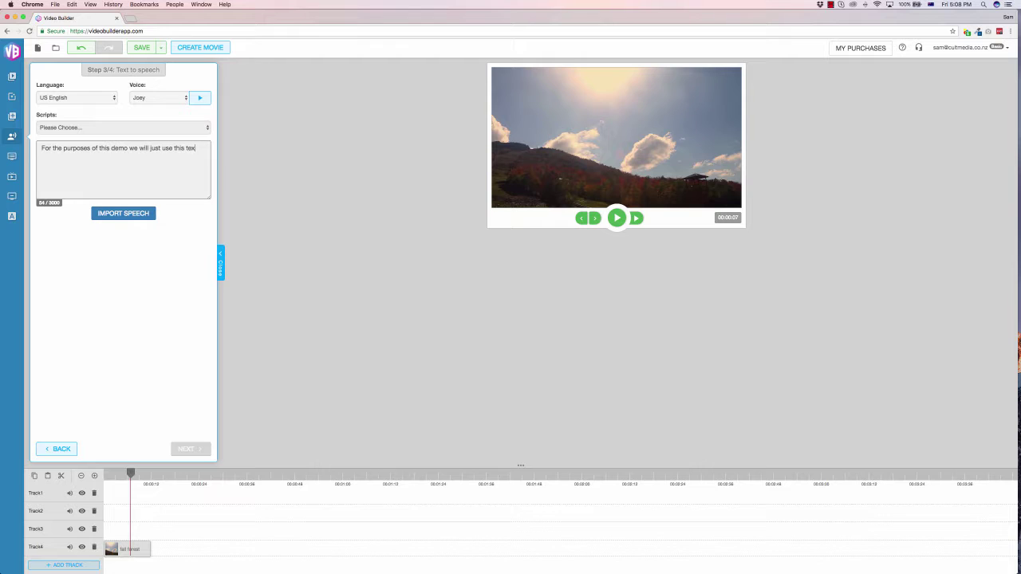
type("t here.")
left_click(127, 214)
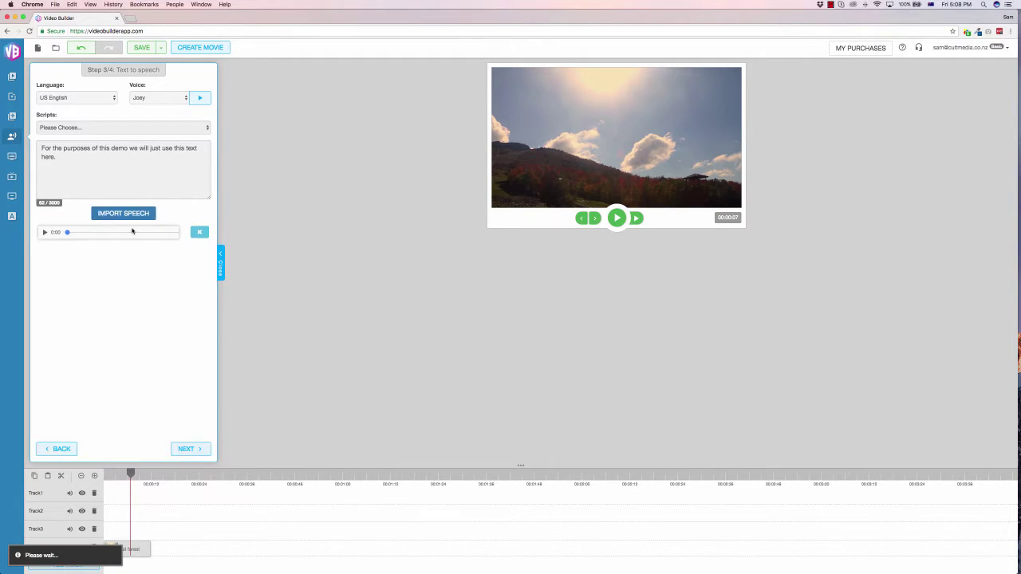
left_click(50, 233)
left_click(83, 232)
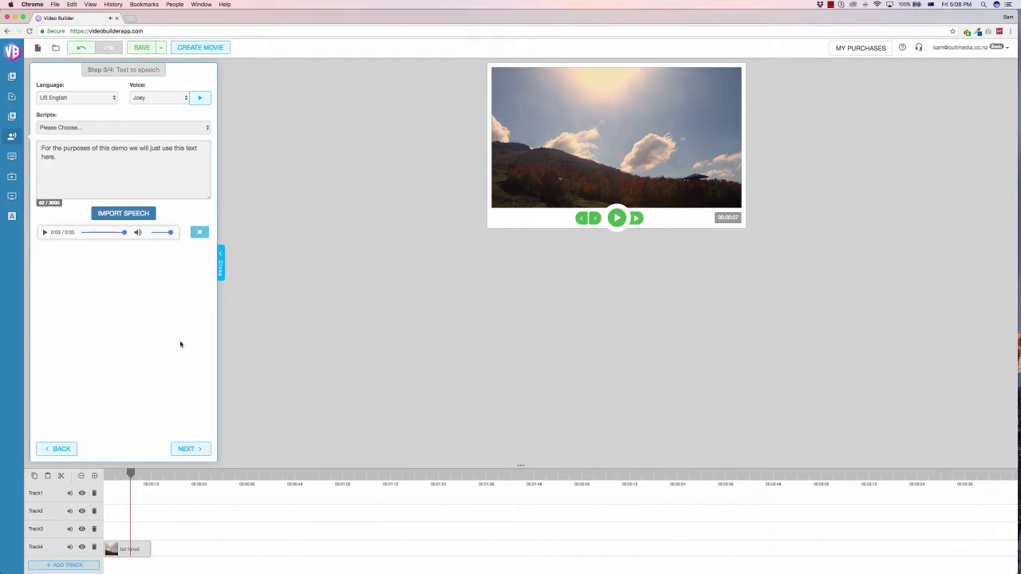
- Place the finished avatar video at the start of Track3 and play the timeline from the beginning
left_click(188, 449)
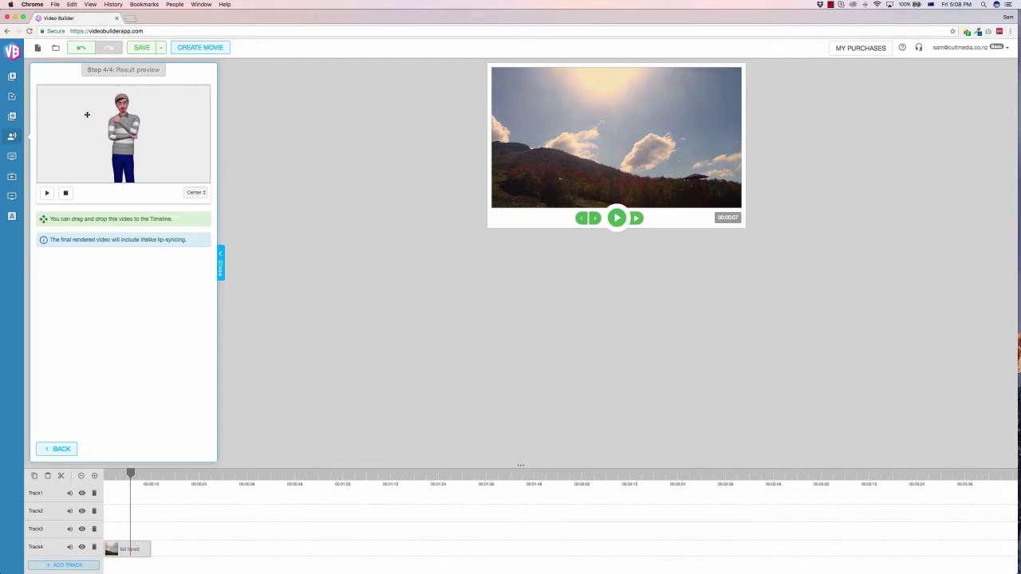
left_click_drag(87, 114, 112, 532)
left_click(108, 474)
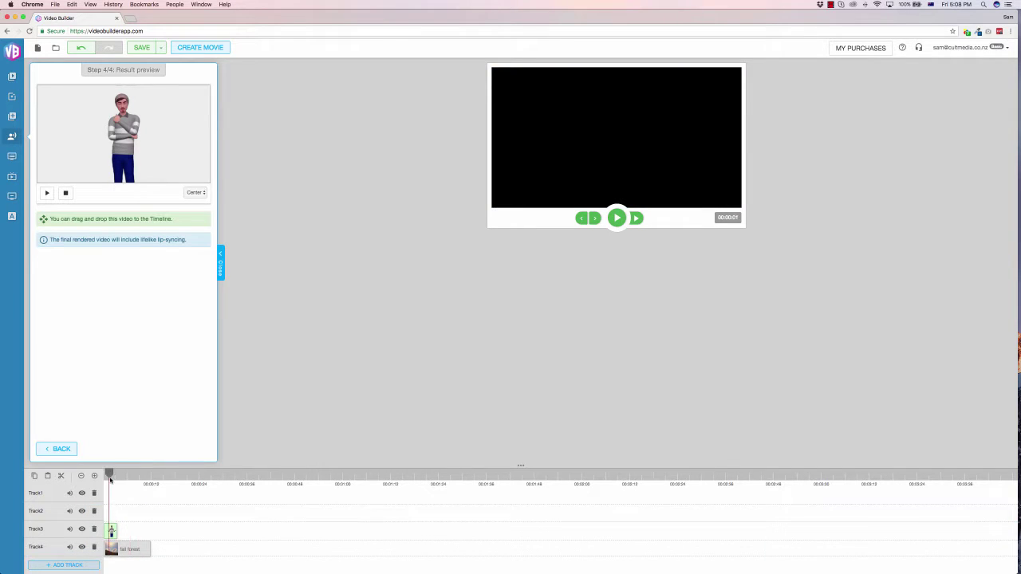
left_click_drag(107, 474, 104, 474)
left_click(617, 222)
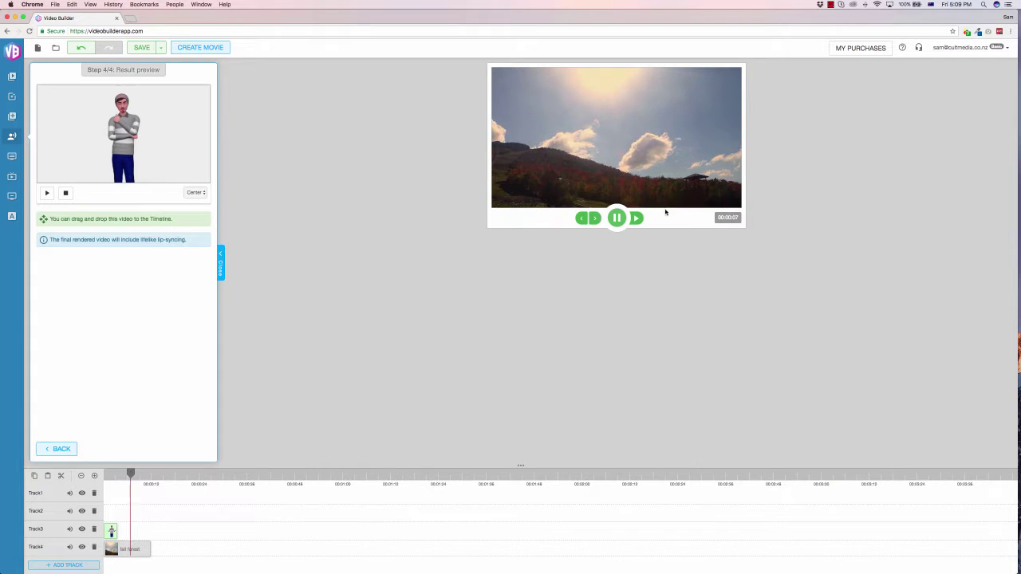
- Stop playback and bring the playhead back to 00:00:02, over the avatar clip
left_click(618, 219)
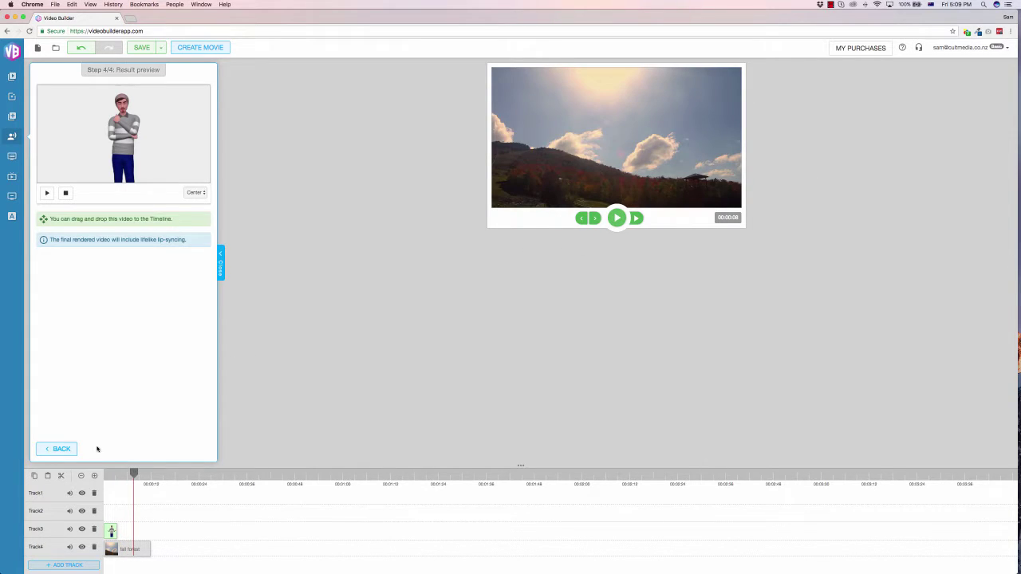
left_click_drag(114, 475, 110, 476)
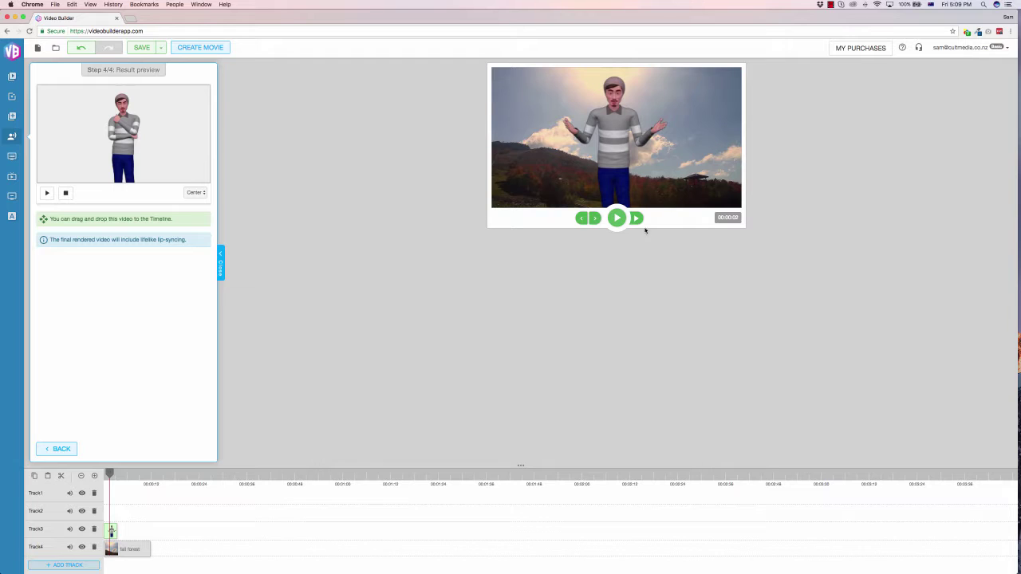
- Choose Lower Third Animation 1 as the lower thirds animation and continue to its options
left_click(12, 158)
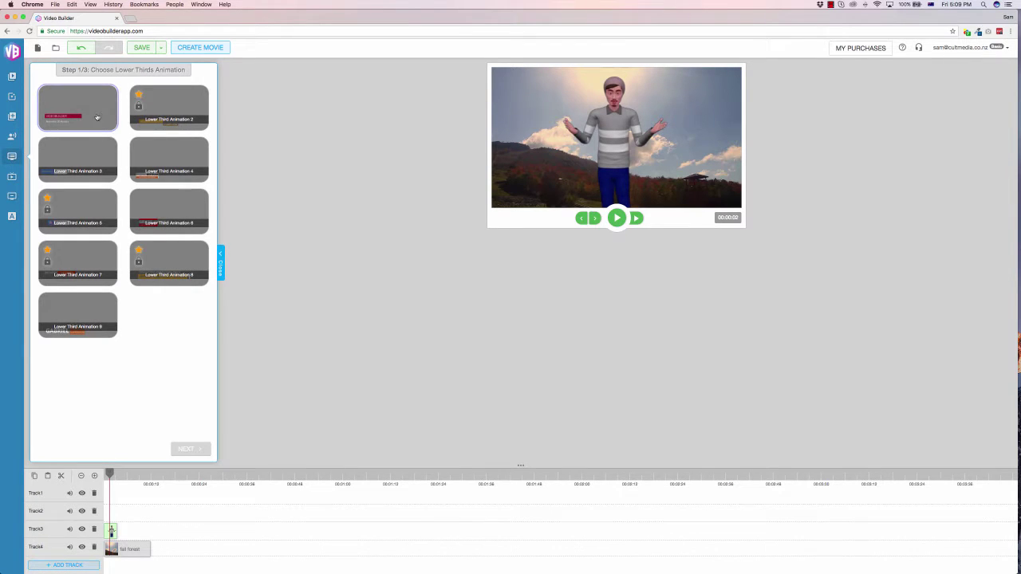
left_click(90, 118)
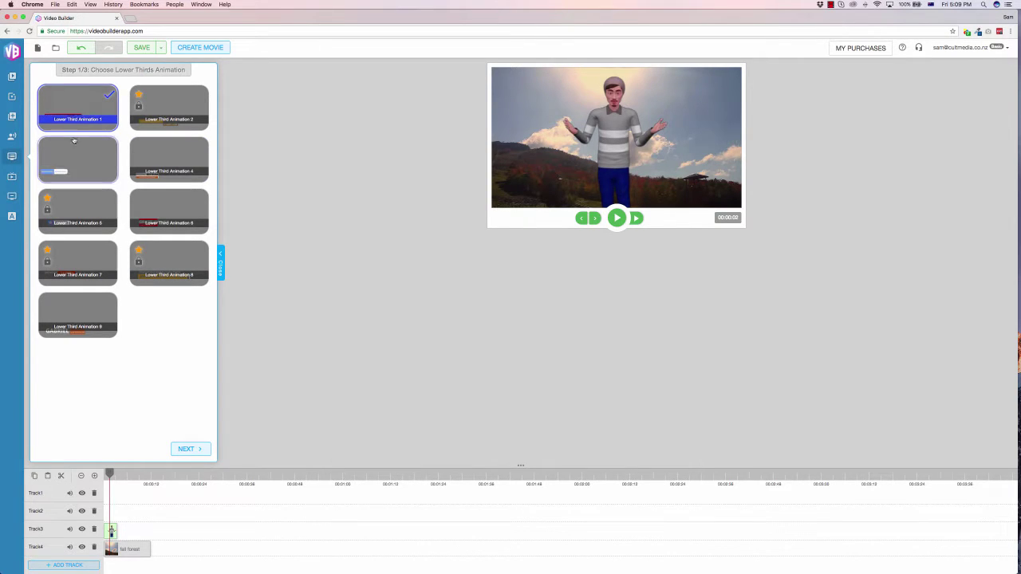
left_click(186, 449)
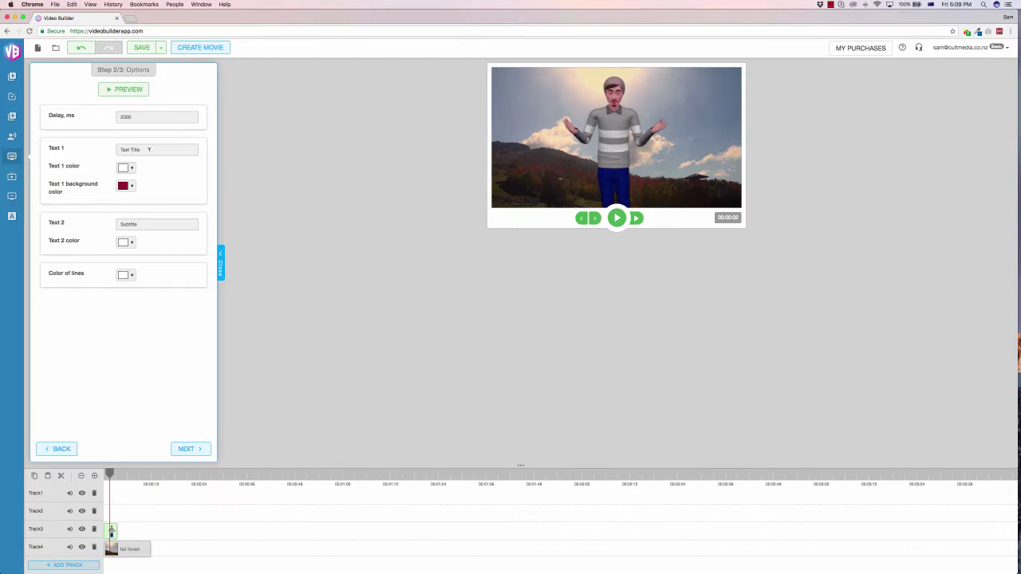
- Set the lower third's title to "Demo Text" and subtitle to "Heres some info for the demo", and place the result on Track2 beyond the background clip
left_click(112, 148)
type("Demo")
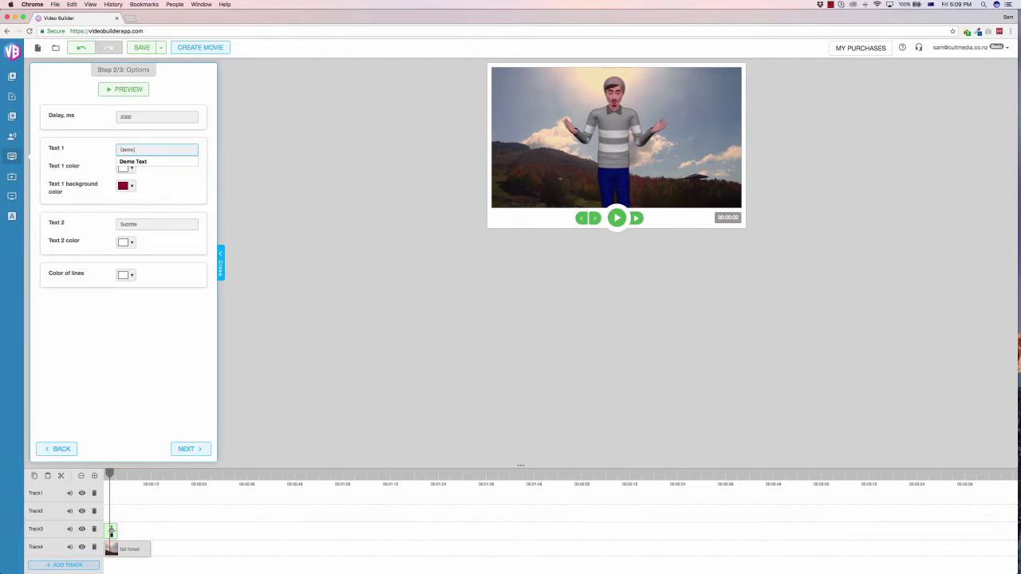
type(" Text")
key("Tab")
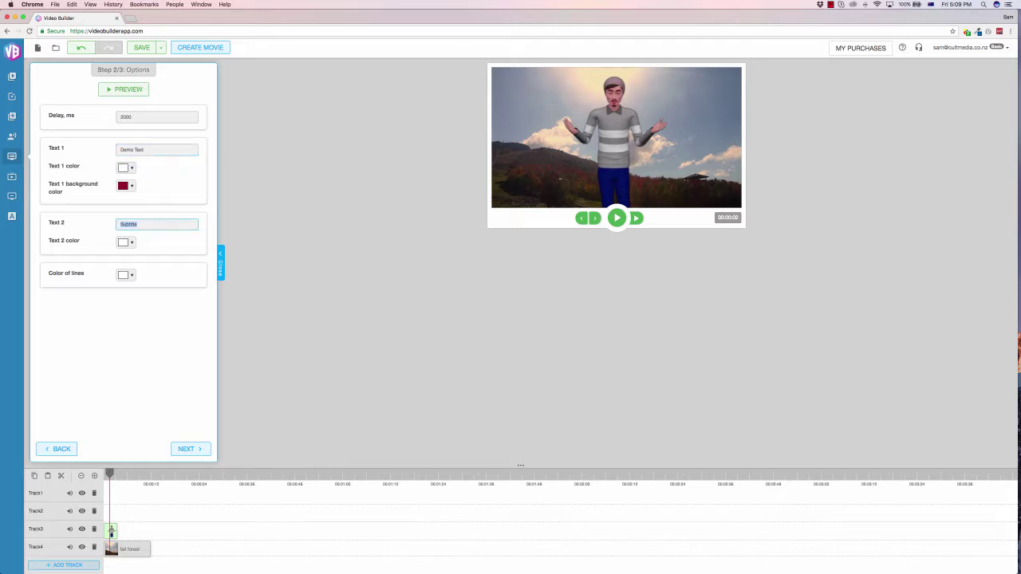
type("Heres some info for the demo")
left_click(195, 447)
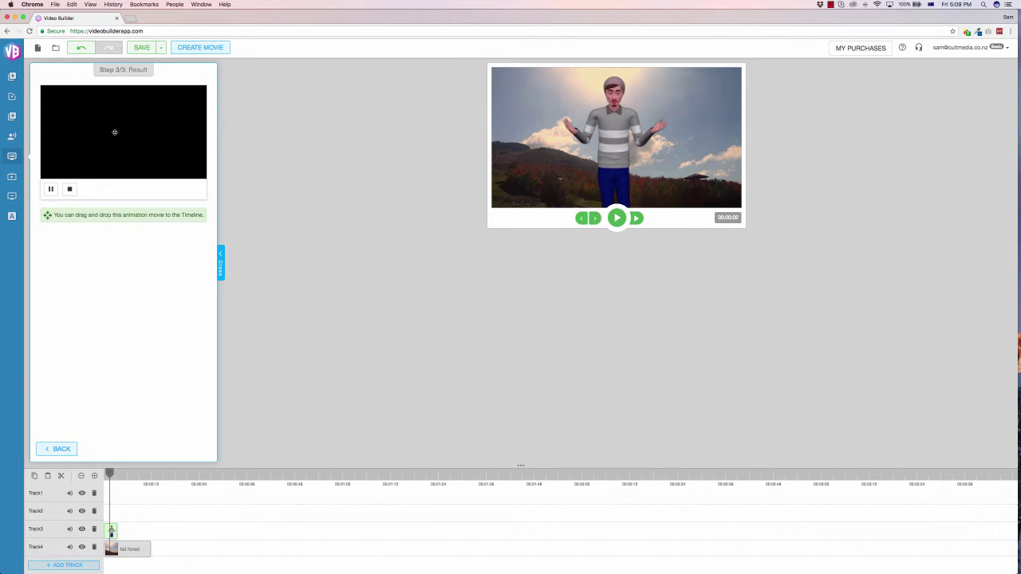
left_click_drag(107, 143, 151, 512)
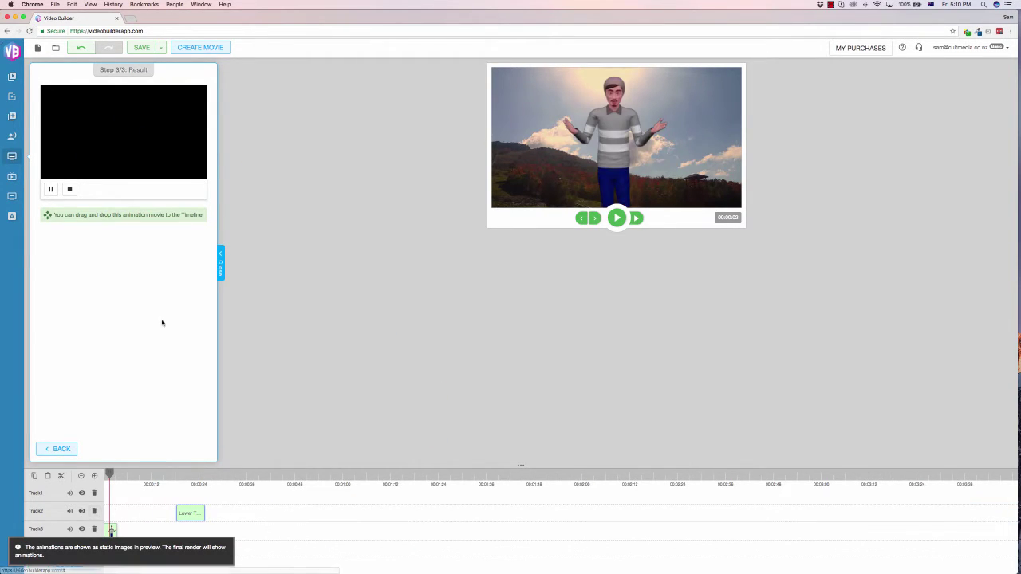
- Select the Fireworks intro animation and shift the avatar and fall forest clips later on their tracks to free the timeline's start
left_click(12, 177)
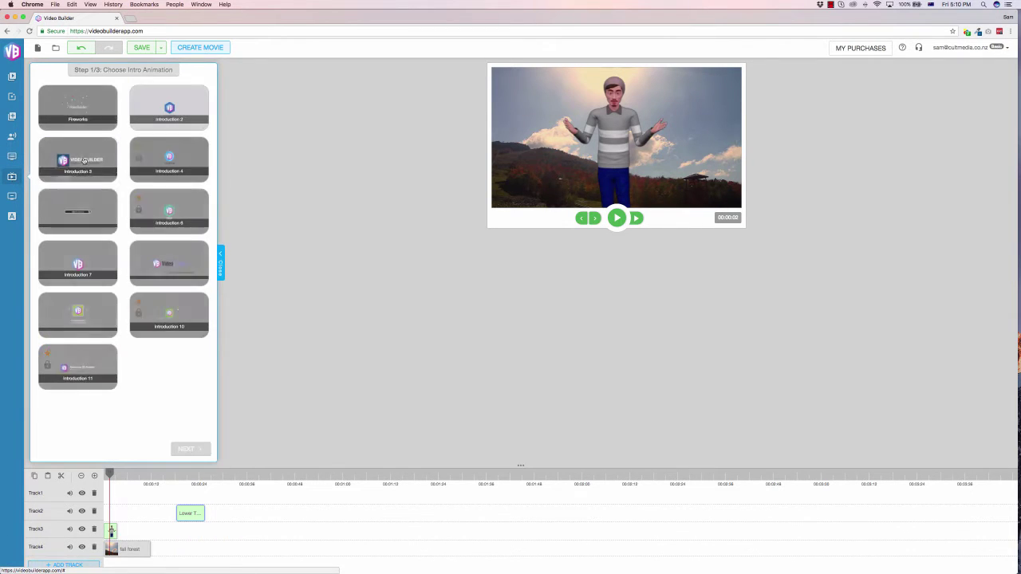
left_click(76, 114)
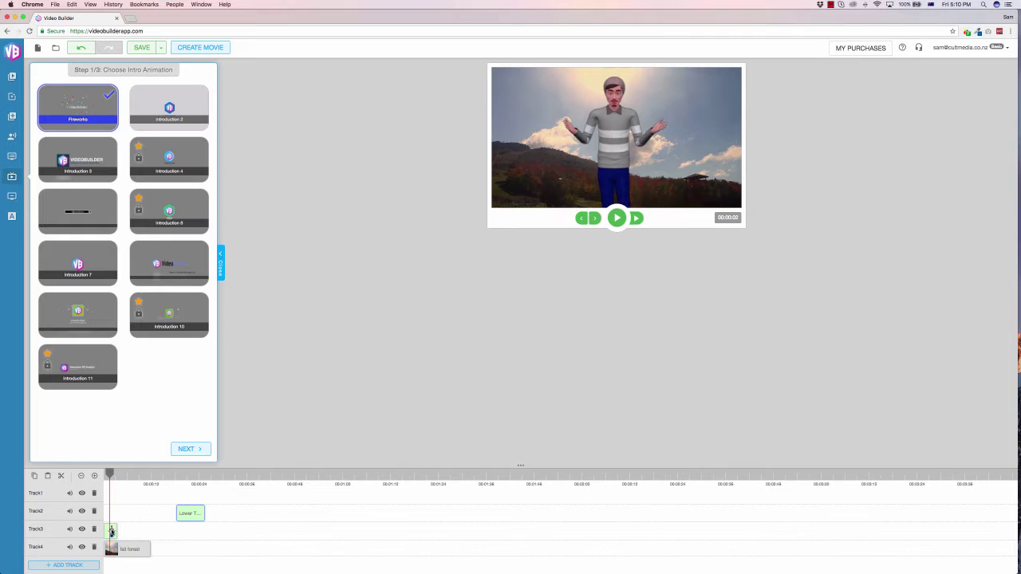
left_click_drag(111, 532, 192, 549)
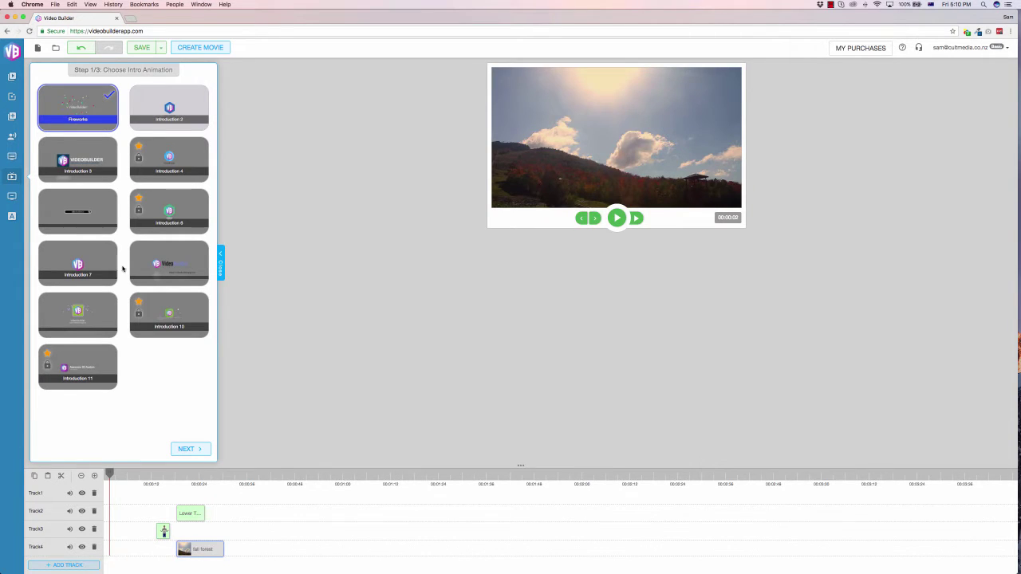
- Create the Fireworks intro with the text "WELCOME TO VID BUILDER", keeping the white text color
left_click(76, 105)
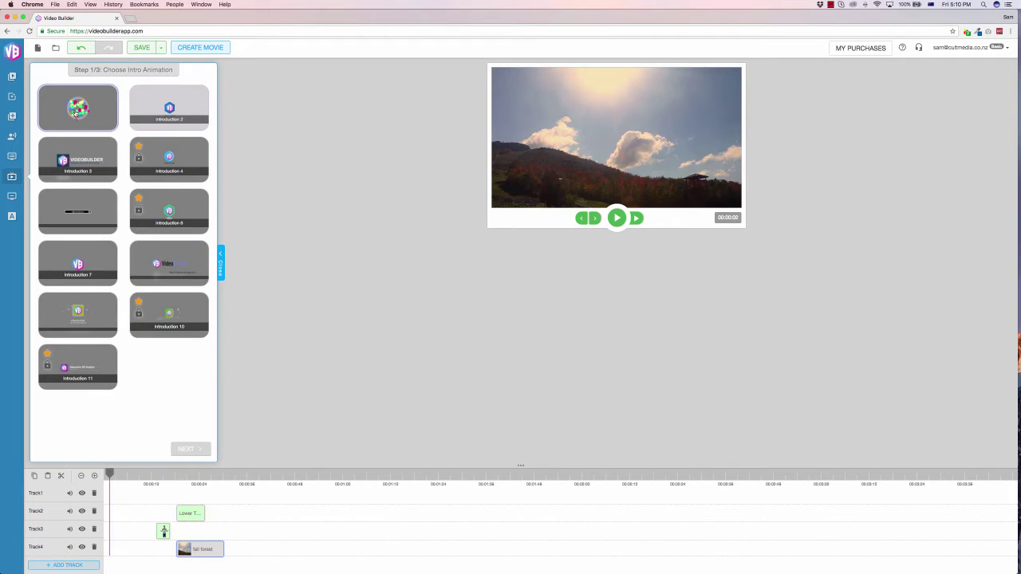
left_click(76, 112)
left_click(190, 449)
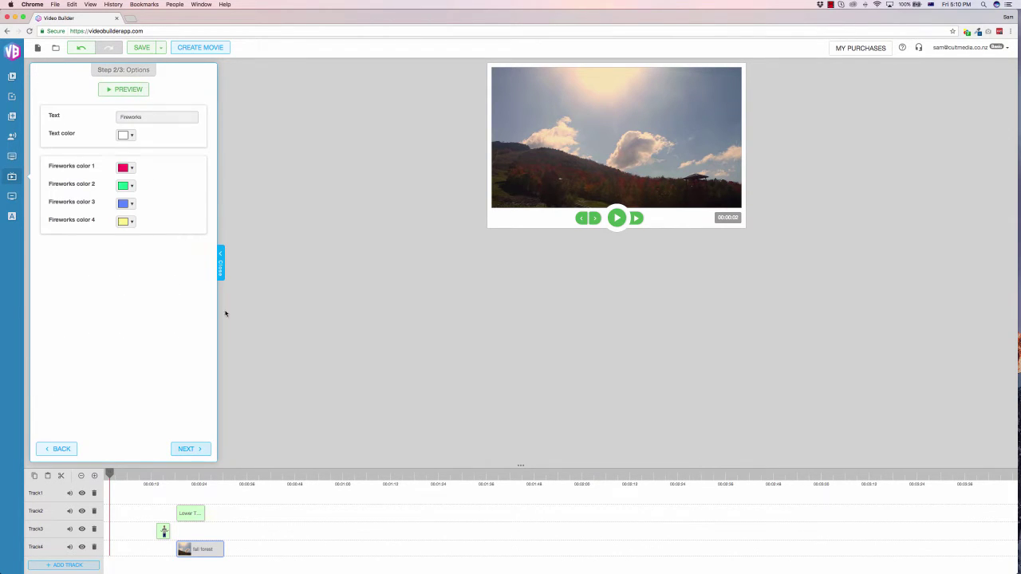
double_click(155, 116)
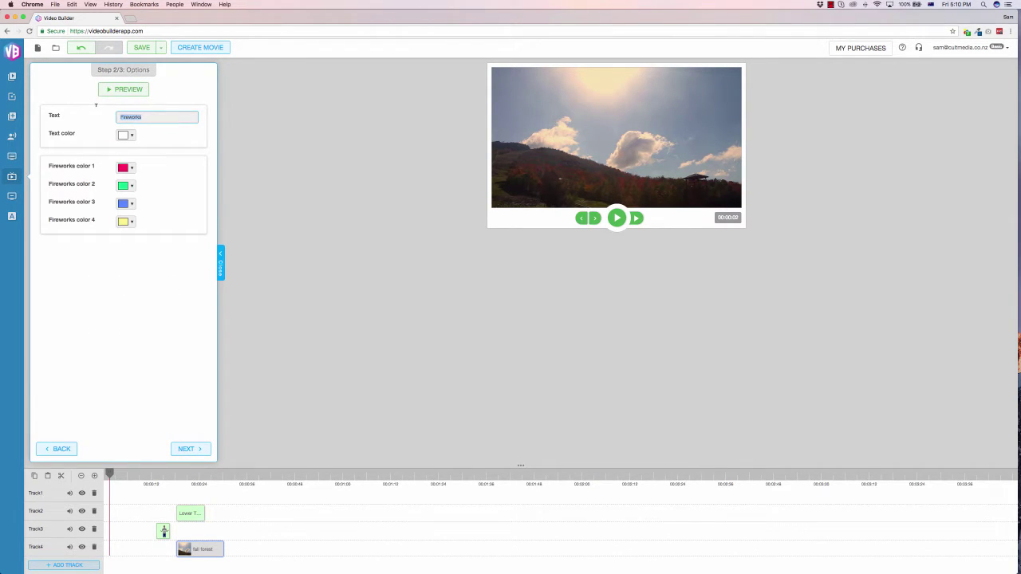
type("WELCOME TO VID BUILDER")
left_click(131, 134)
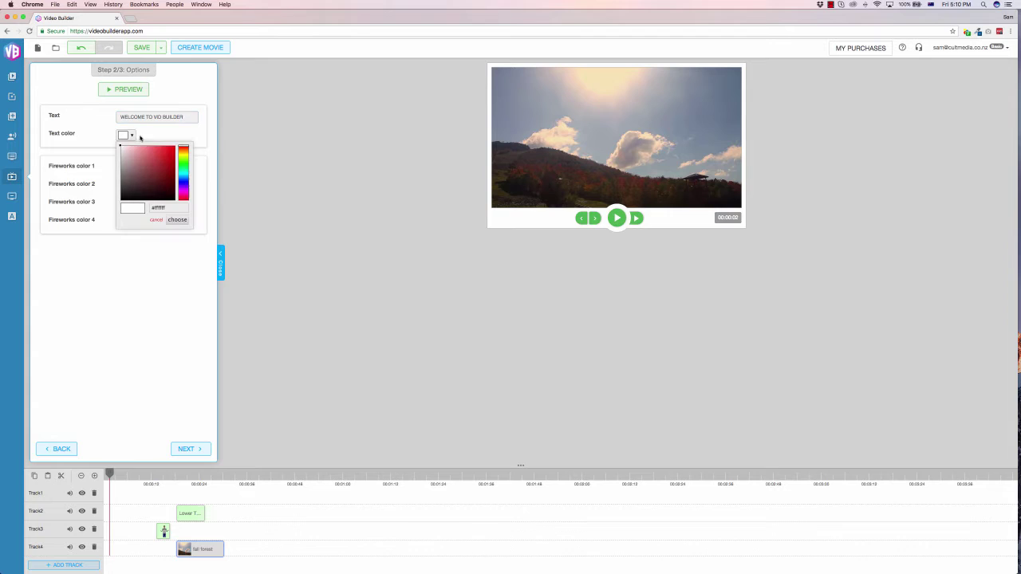
left_click(101, 313)
left_click(188, 448)
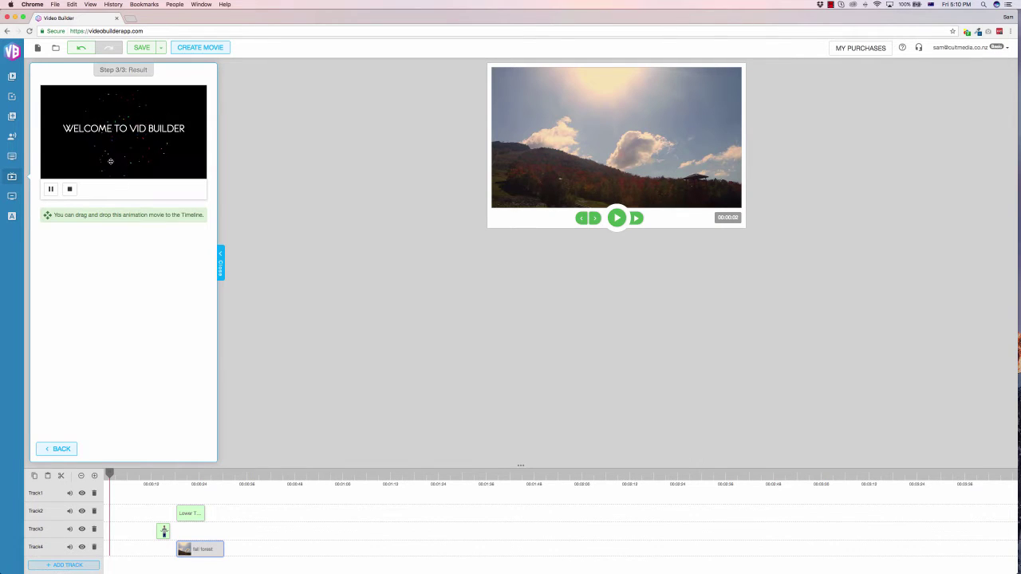
- Place the finished Fireworks intro at the start of Track2 and play the timeline from the beginning
left_click_drag(93, 129, 124, 502)
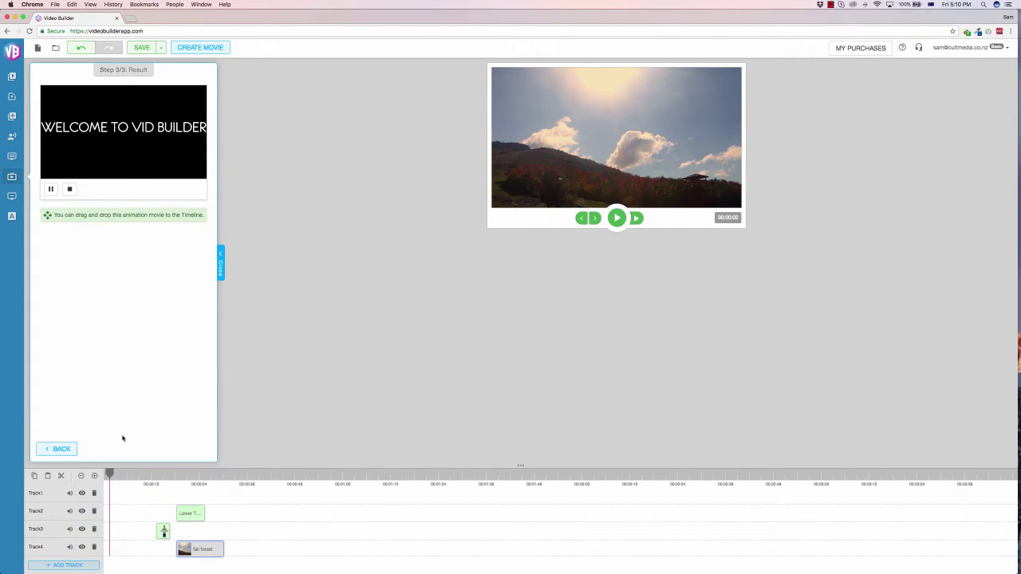
left_click_drag(114, 143, 110, 517)
left_click_drag(109, 467, 105, 471)
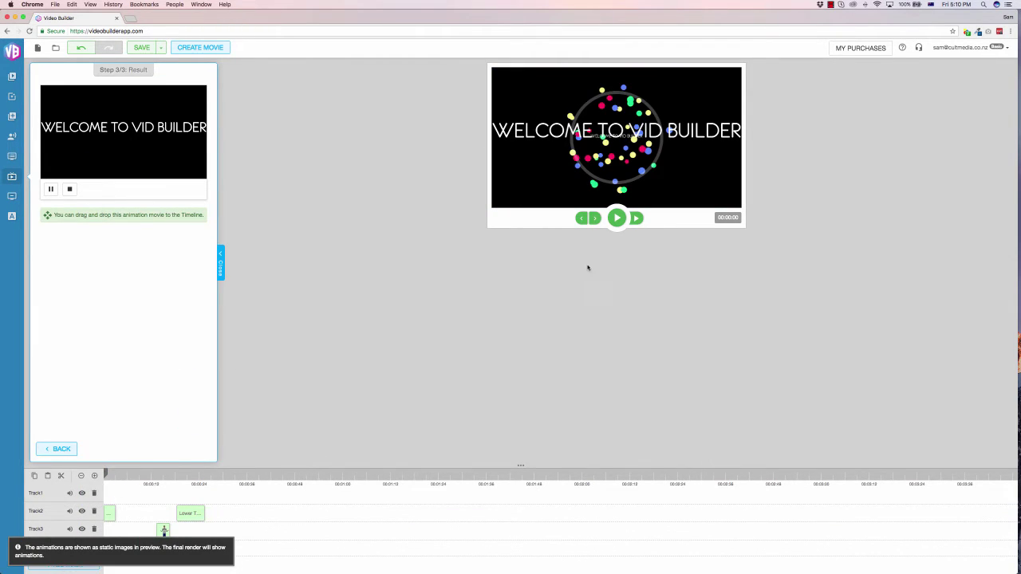
left_click(616, 218)
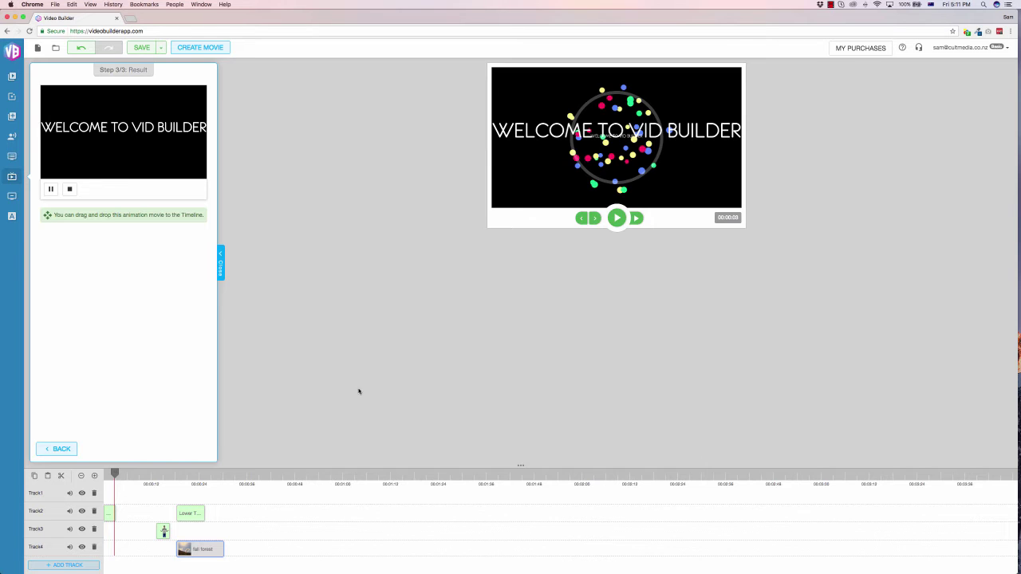
- Look over the available outro animations and text animations
left_click(11, 196)
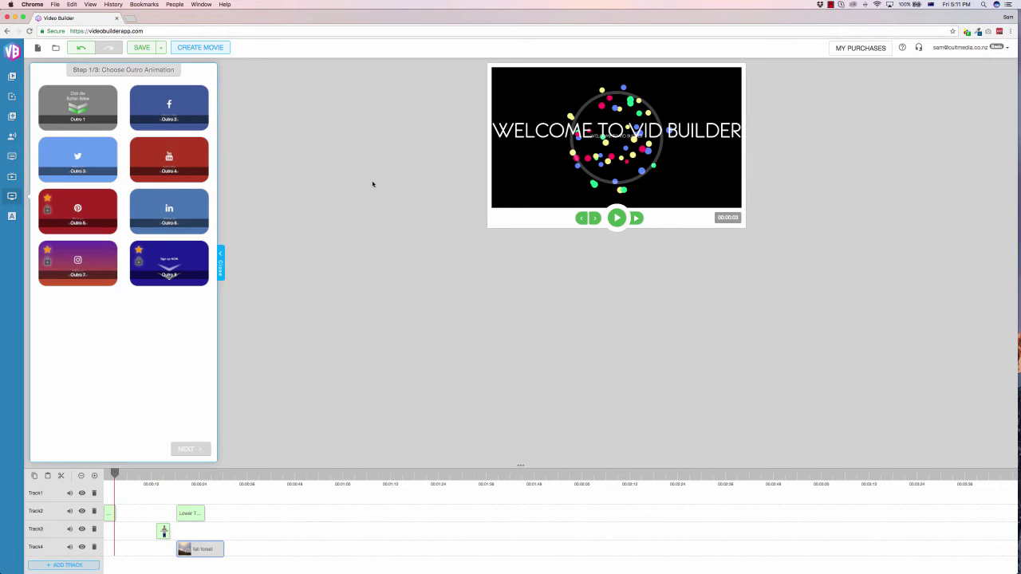
left_click(12, 216)
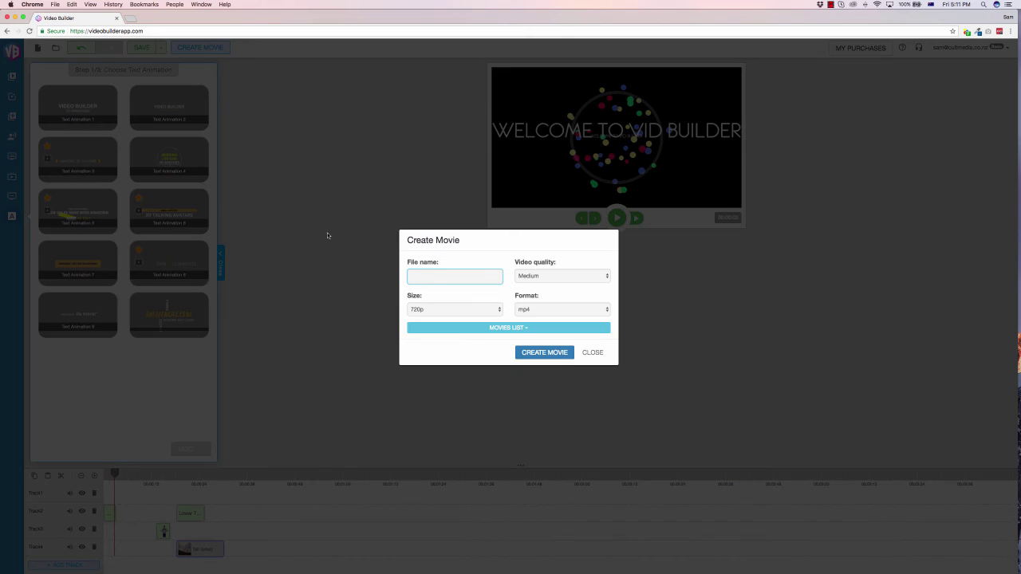
- Enter the suggested first name as the movie's file name and set the video quality to High
left_click(441, 275)
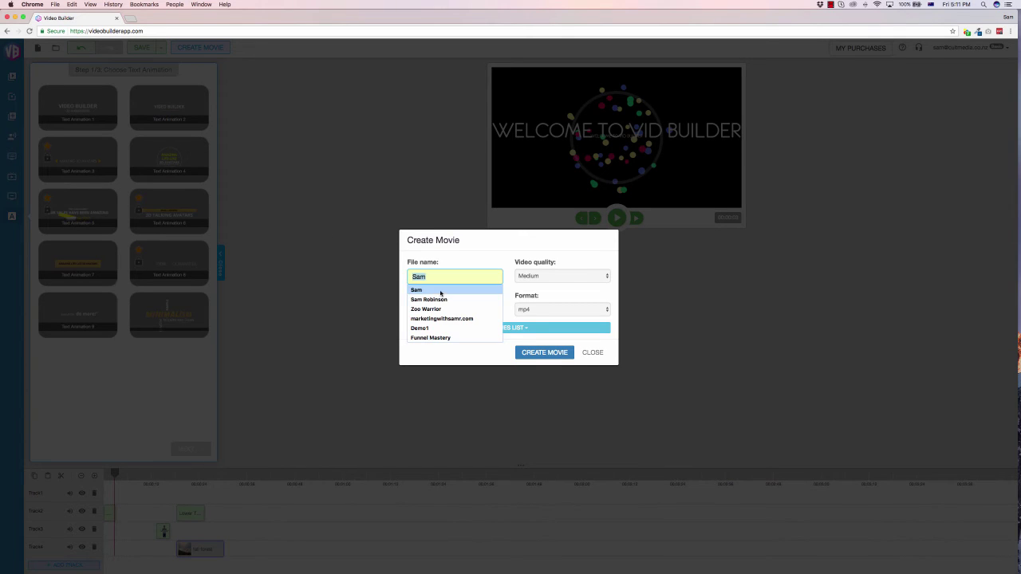
left_click(416, 289)
left_click(574, 275)
left_click(540, 284)
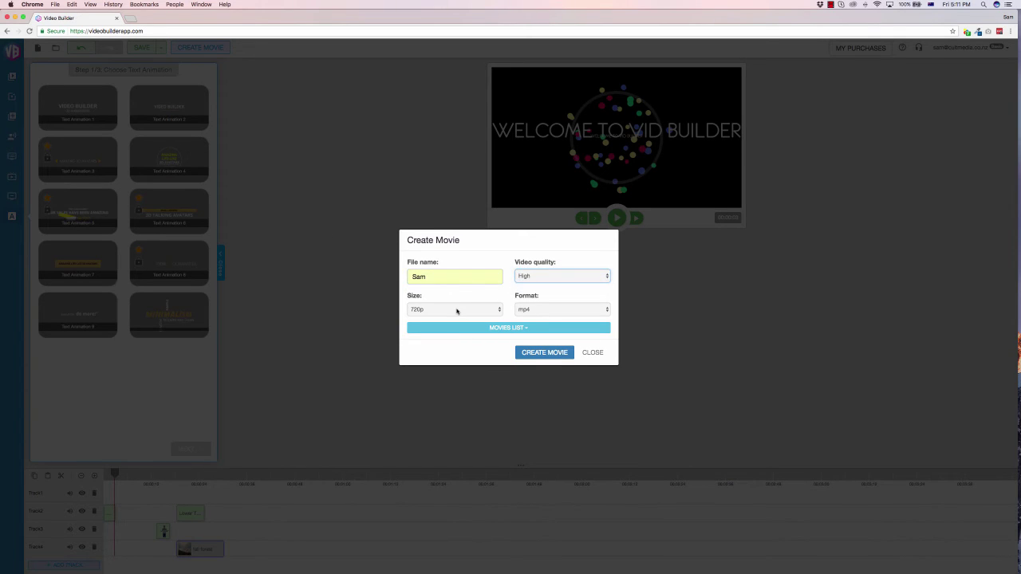
- Review the movie's size and format options, keeping 720p and mp4, and check the movies list
left_click(455, 308)
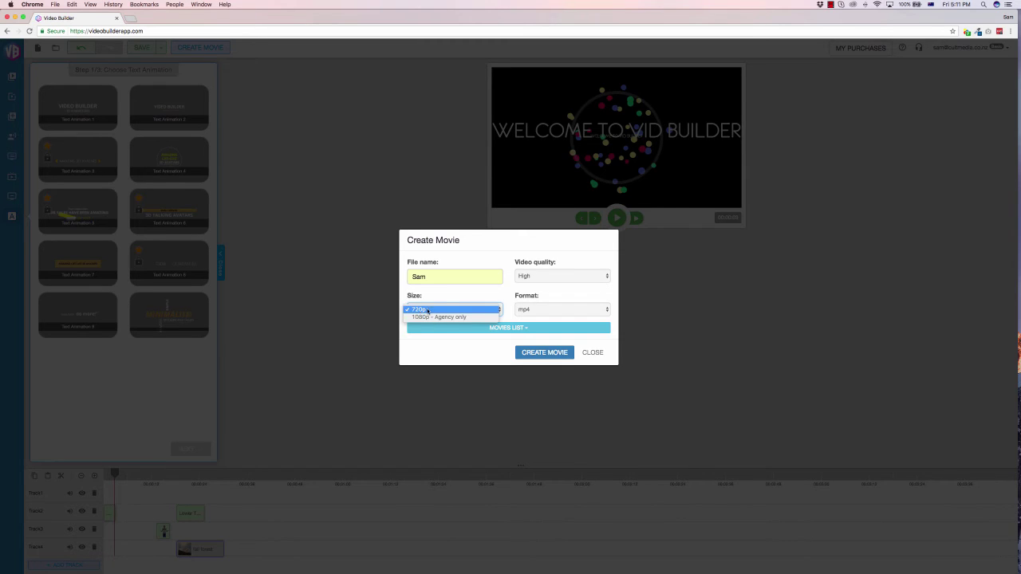
left_click(444, 298)
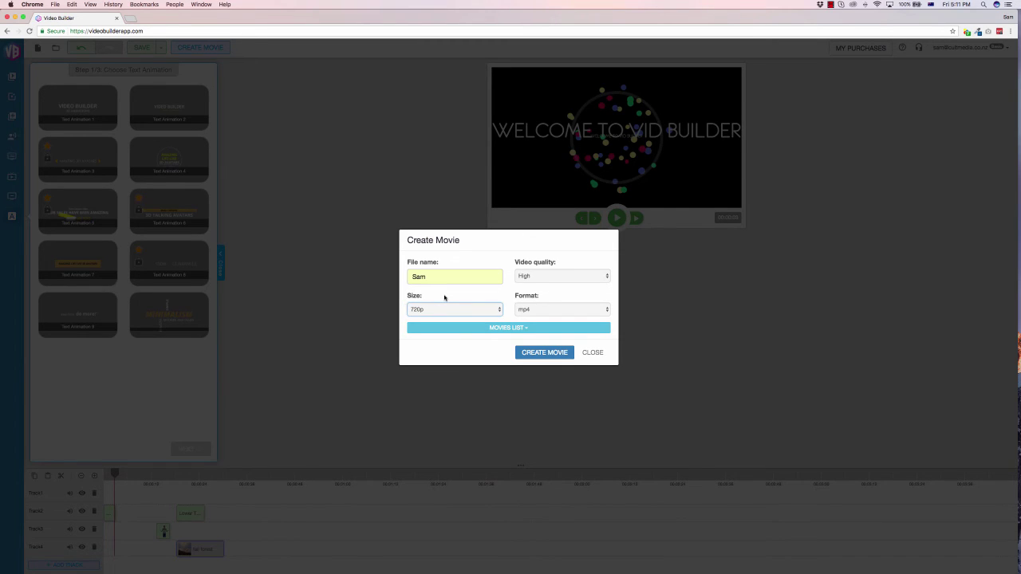
left_click(588, 311)
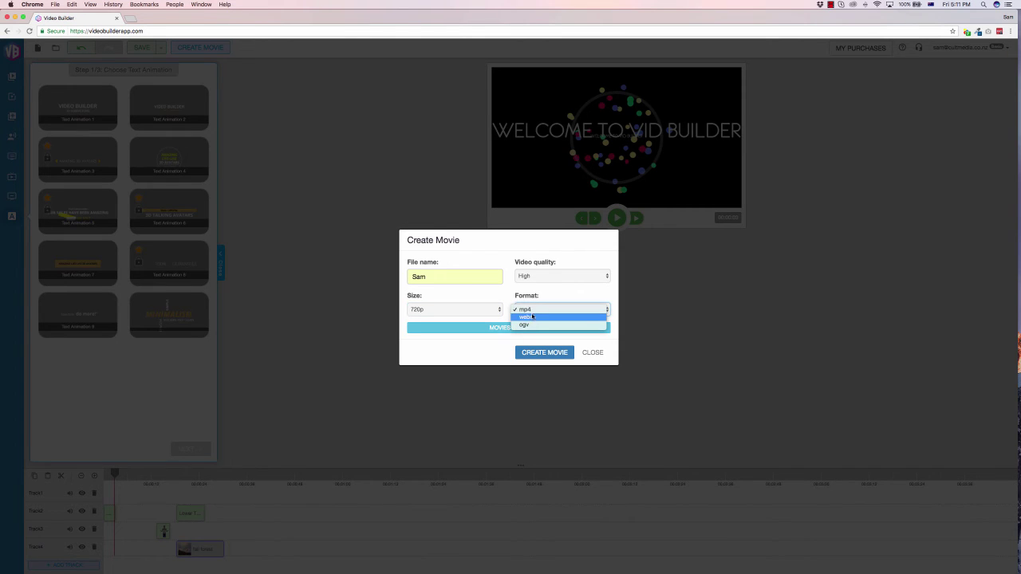
left_click(504, 304)
left_click(499, 329)
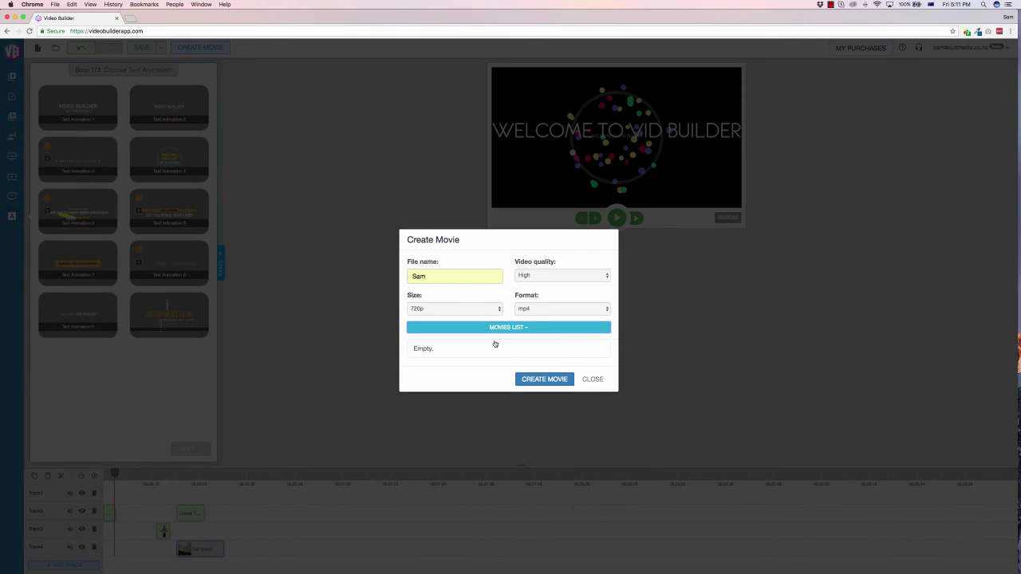
left_click(505, 330)
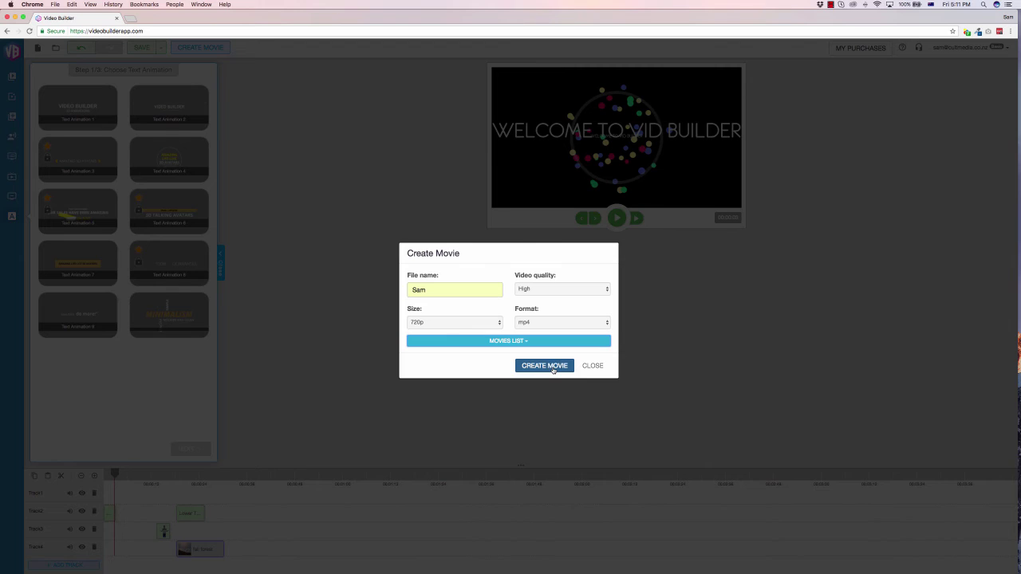